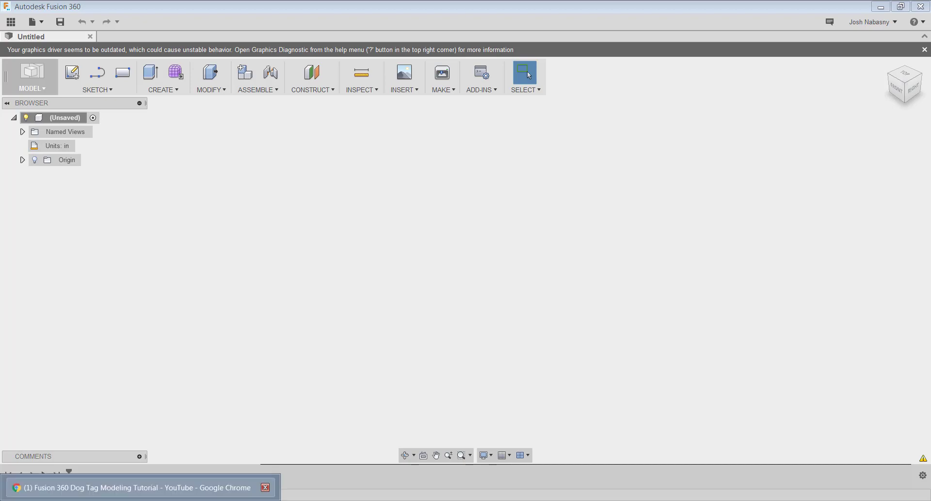
Step: In a new Chrome tab, go to google.com and search 'iphone 6s dimensions'
{"action": "left_click", "coordinate": [97, 488]}
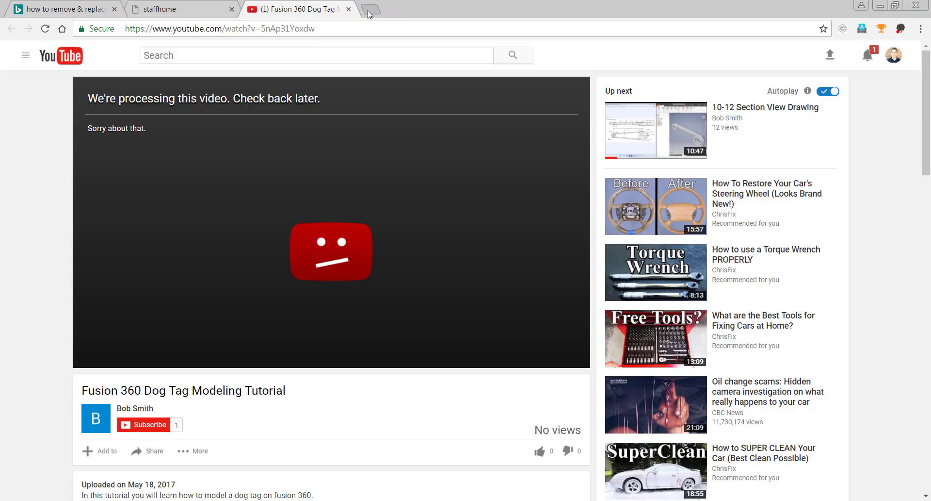
{"action": "left_click", "coordinate": [371, 11]}
{"action": "type", "text": "google.c"}
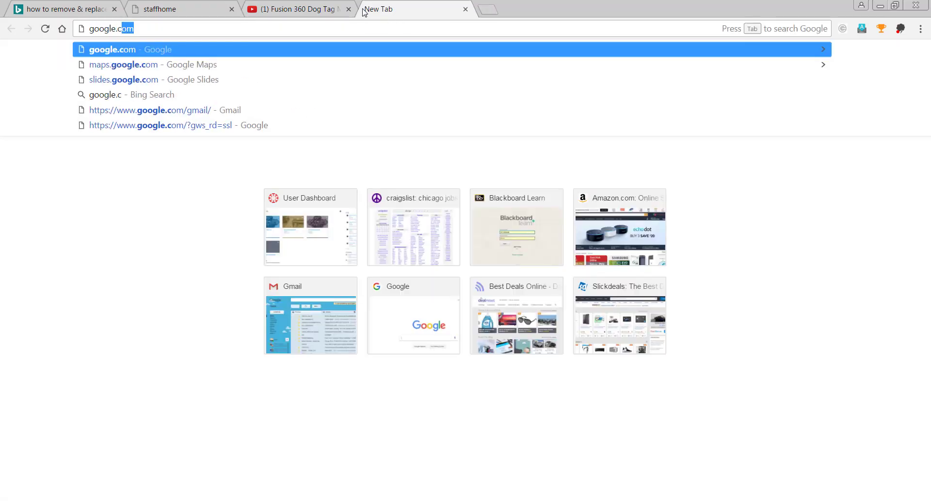
{"action": "key", "text": "Return"}
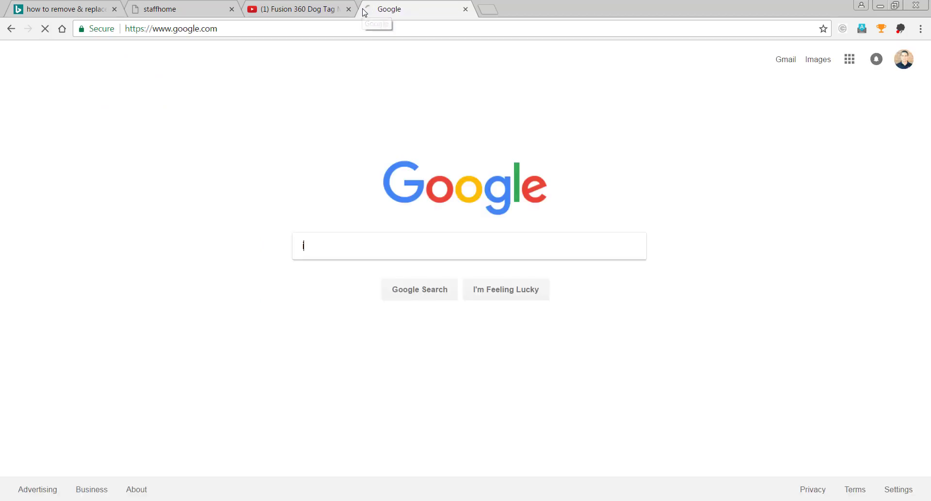
{"action": "type", "text": "iphone 6s d"}
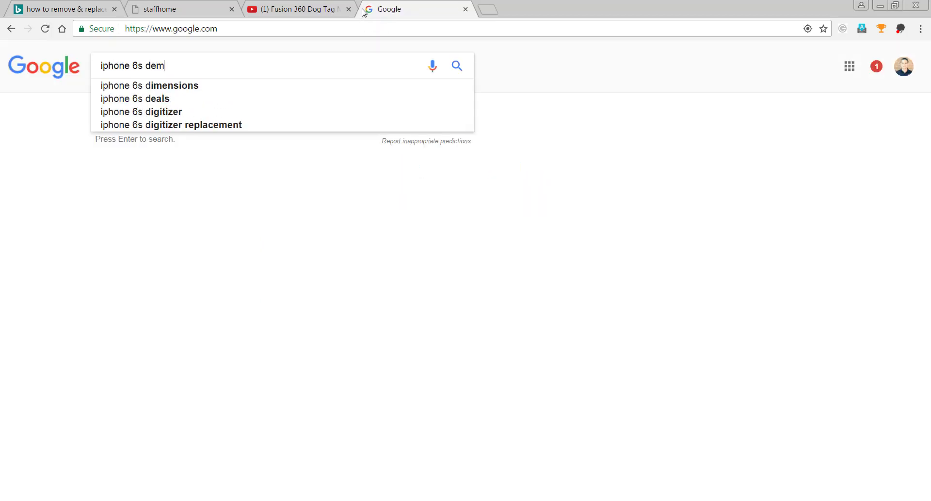
{"action": "type", "text": "imensions"}
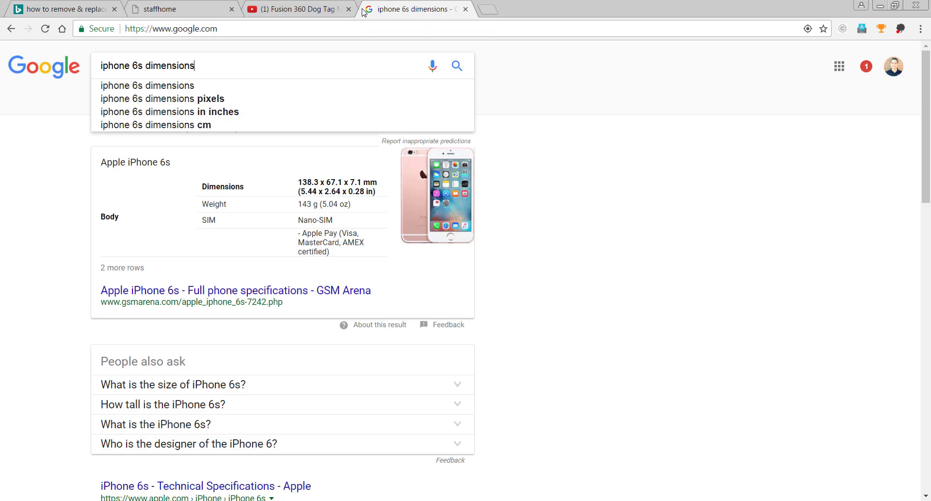
{"action": "key", "text": "Return"}
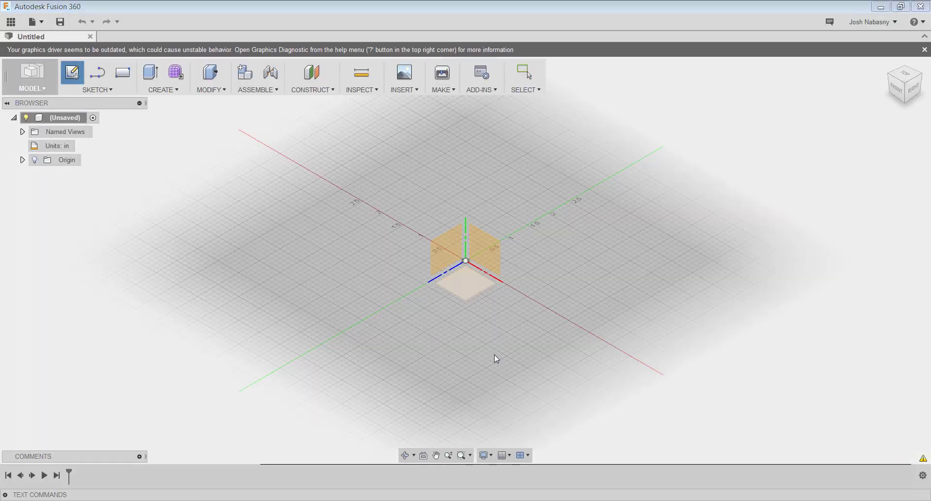
Step: On the XY plane, sketch a tall narrow rectangle from the origin up and to the left
{"action": "left_click", "coordinate": [462, 297]}
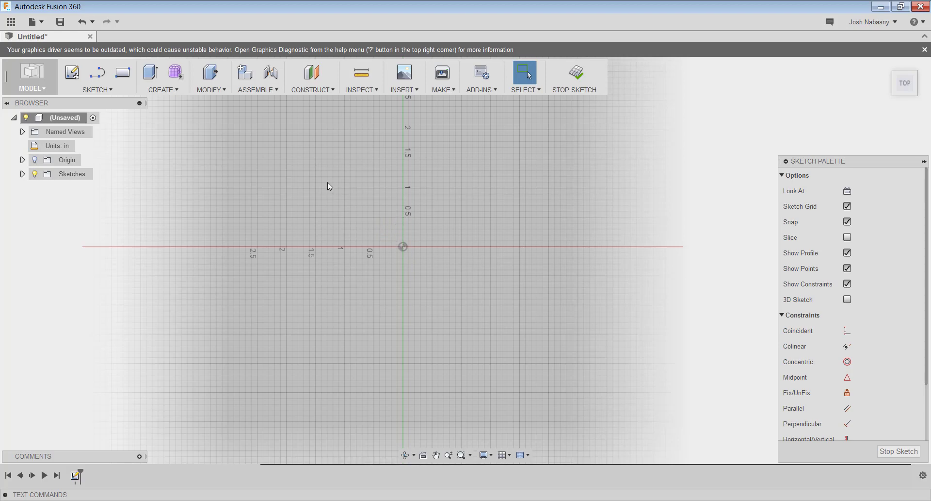
{"action": "left_click", "coordinate": [121, 78]}
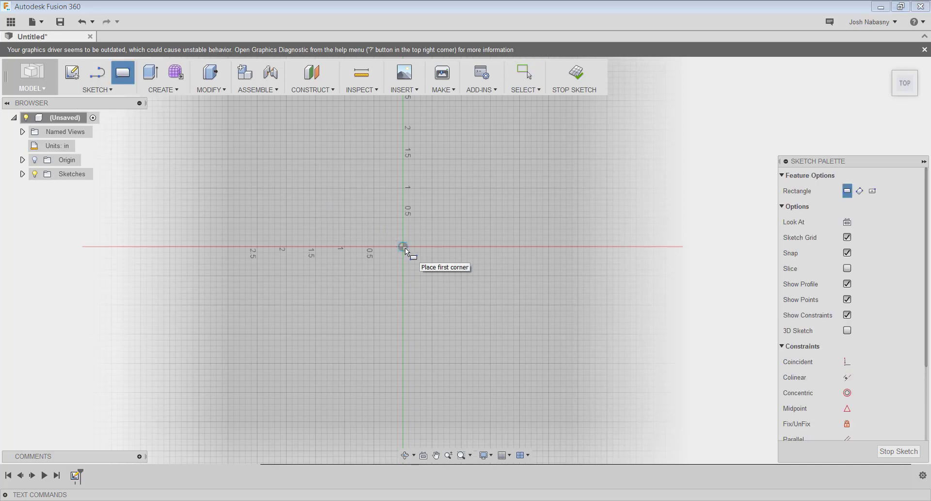
{"action": "left_click", "coordinate": [404, 247]}
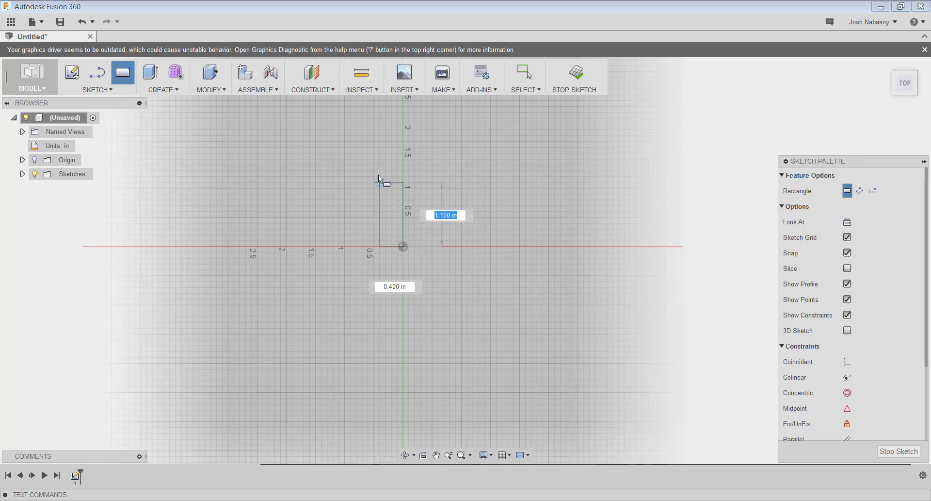
{"action": "left_click", "coordinate": [373, 130]}
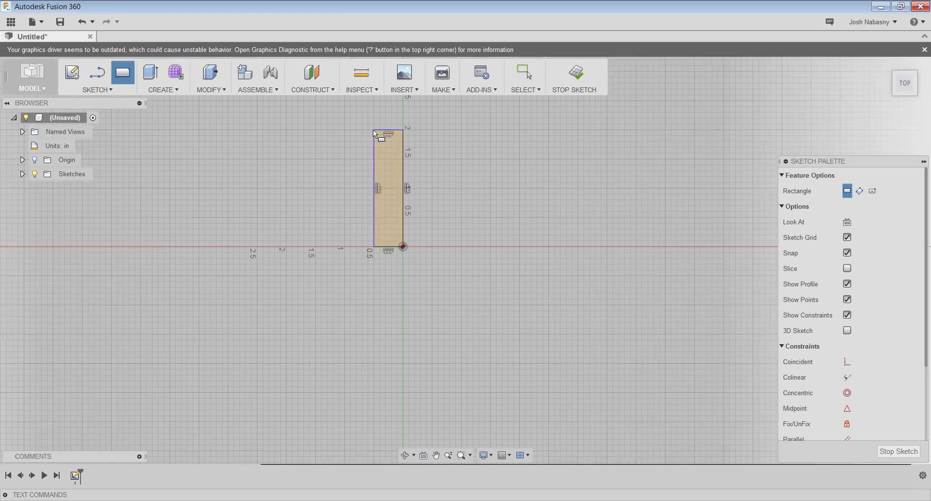
{"action": "mouse_move", "coordinate": [530, 276]}
{"action": "middle_mouse_down"}
{"action": "mouse_move", "coordinate": [632, 339]}
{"action": "mouse_move", "coordinate": [645, 388]}
{"action": "middle_mouse_up"}
{"action": "key", "text": "Escape"}
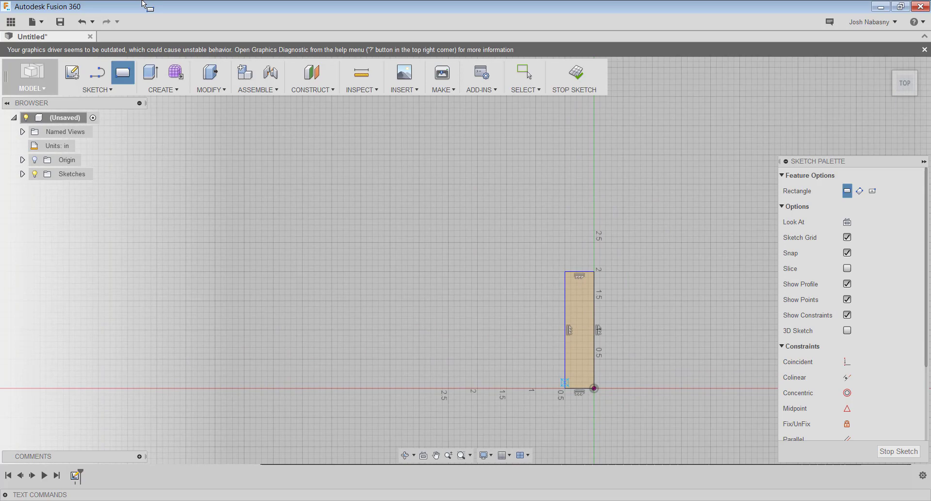
Step: Draw a line at 135° from the rectangle's bottom-left corner
{"action": "left_click", "coordinate": [97, 71]}
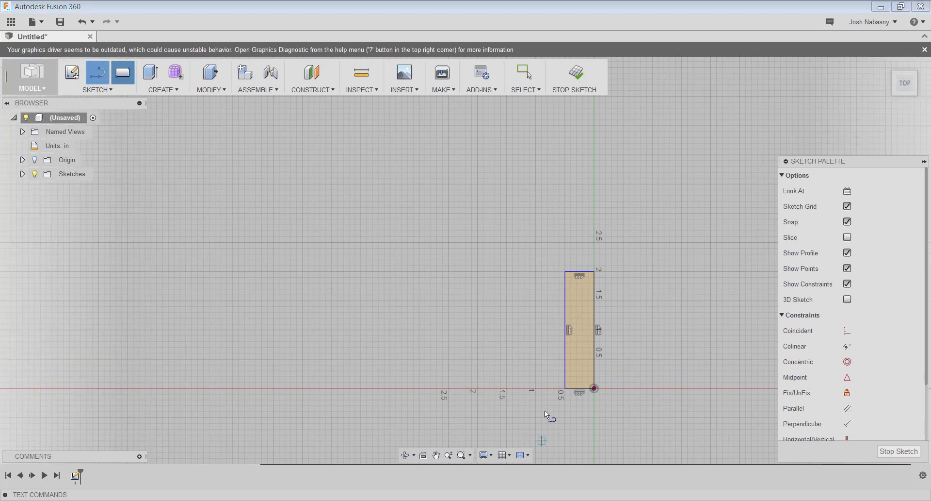
{"action": "left_click", "coordinate": [566, 388]}
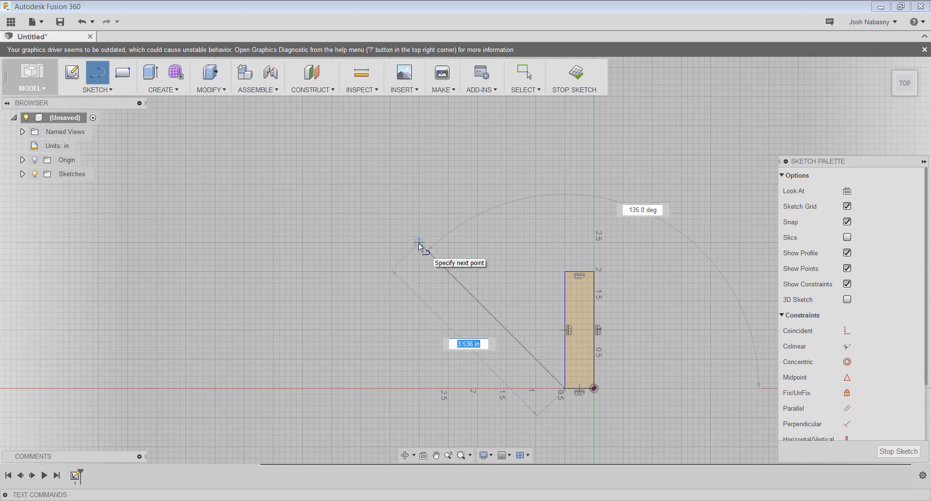
{"action": "key", "text": "Tab"}
{"action": "type", "text": "135"}
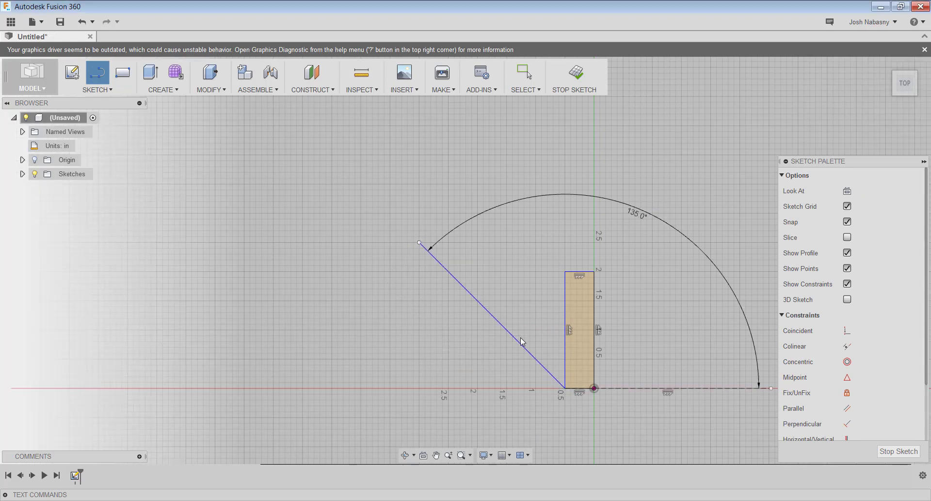
{"action": "key", "text": "Escape"}
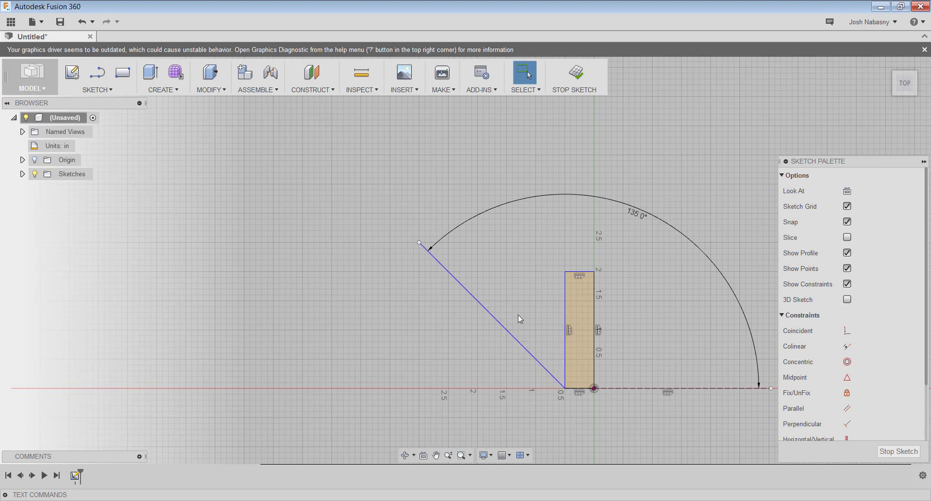
Step: Offset the diagonal line by 0.404 in to make a parallel copy
{"action": "key", "text": "o"}
{"action": "left_click", "coordinate": [505, 328]}
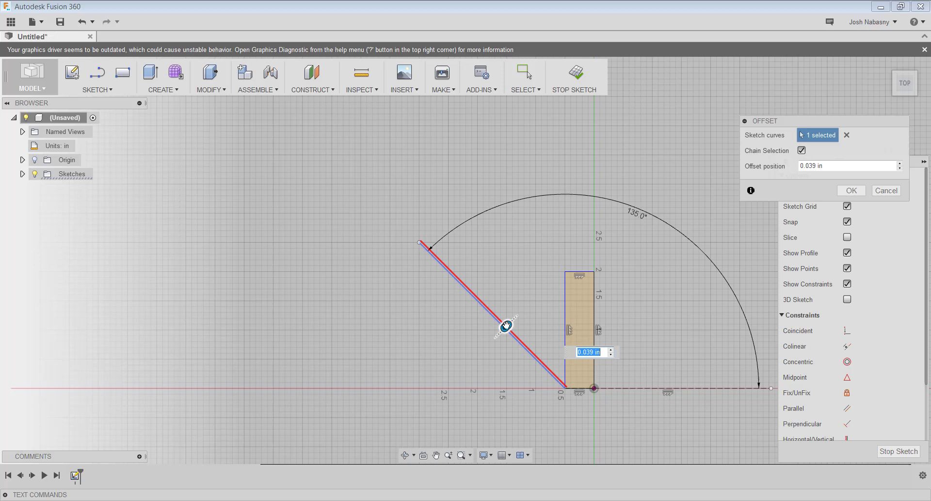
{"action": "left_click_drag", "start_coordinate": [507, 324], "coordinate": [526, 313]}
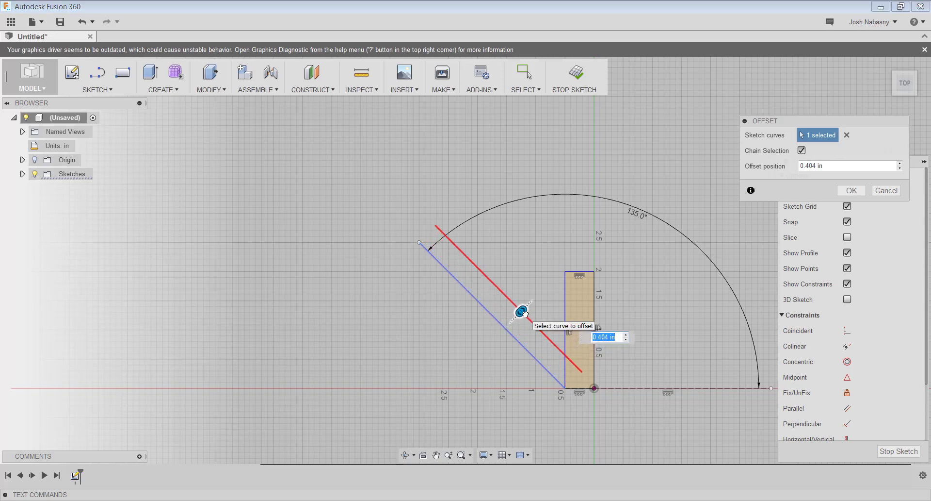
{"action": "key", "text": "Return"}
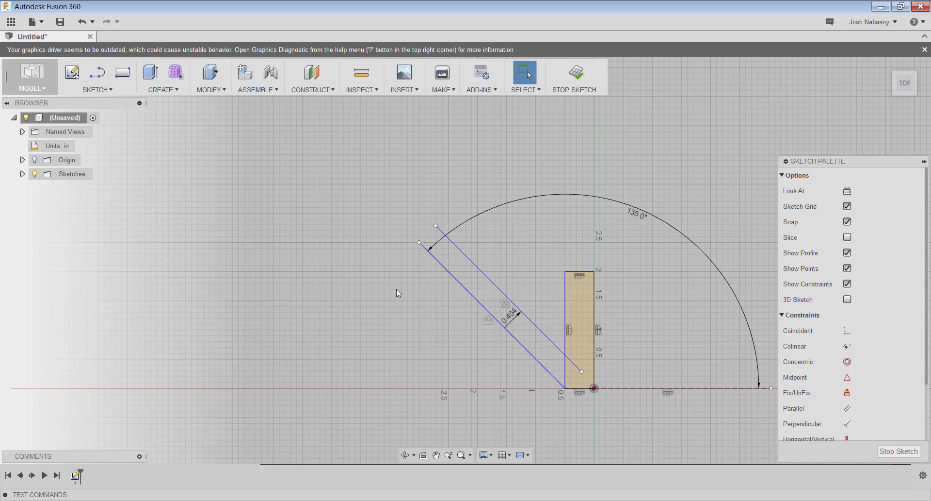
Step: Draw a vertical line from the diagonal's top to the axis, then the left leg's bottom, side and top edges
{"action": "left_click", "coordinate": [97, 72]}
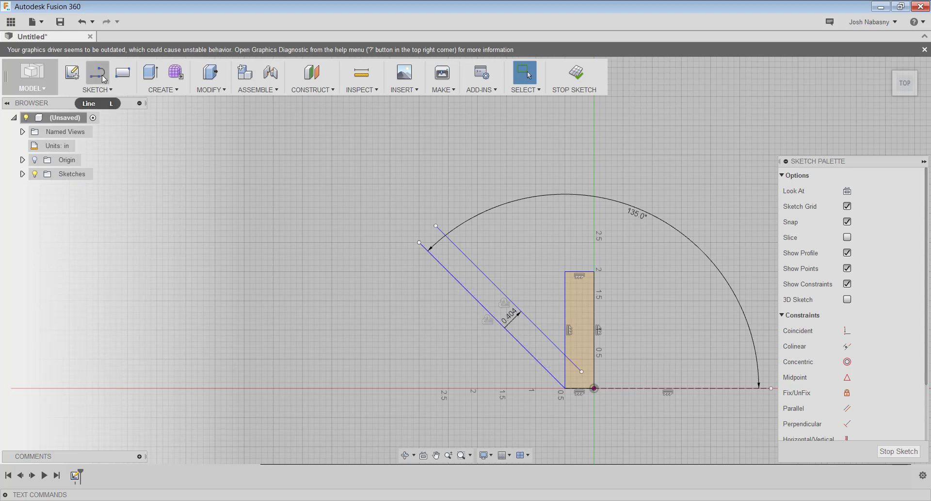
{"action": "left_click", "coordinate": [419, 243]}
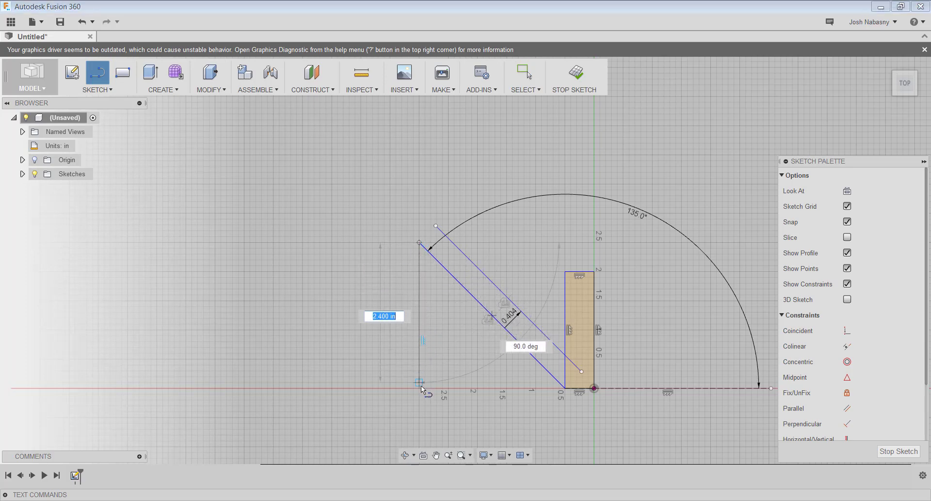
{"action": "left_click", "coordinate": [420, 387]}
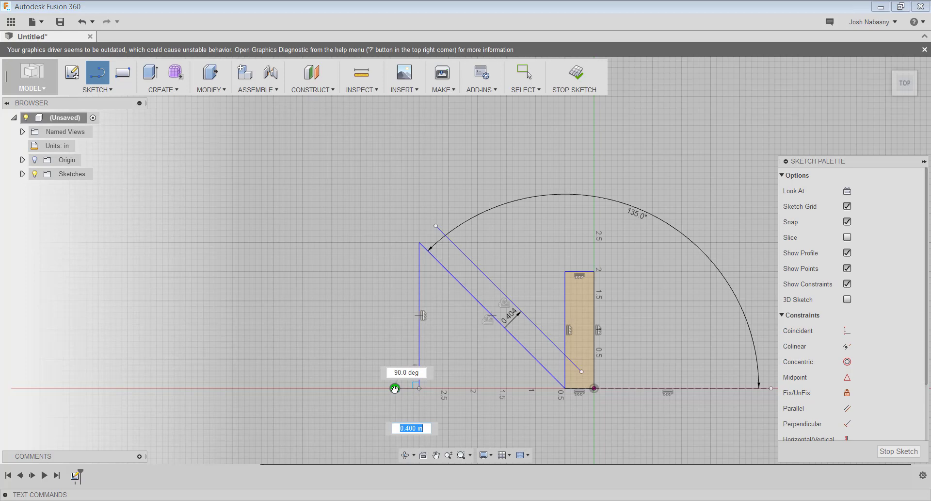
{"action": "key", "text": "Escape"}
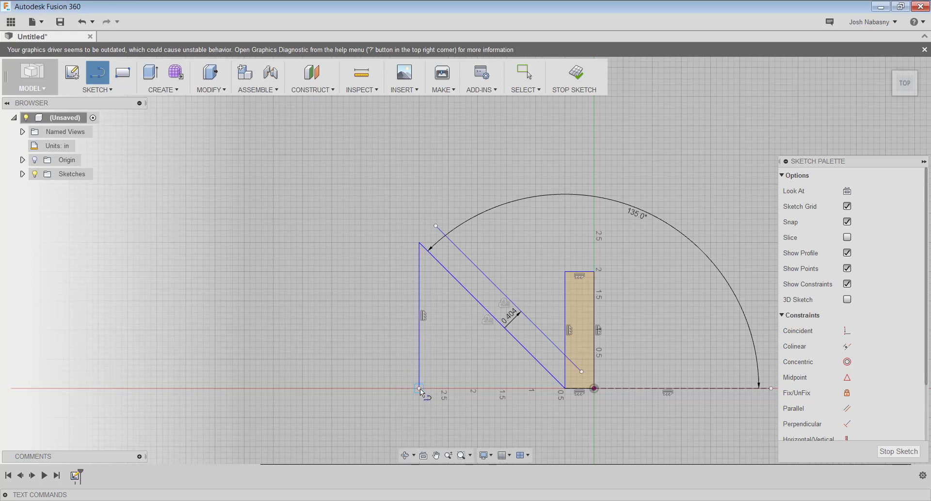
{"action": "left_click", "coordinate": [392, 387]}
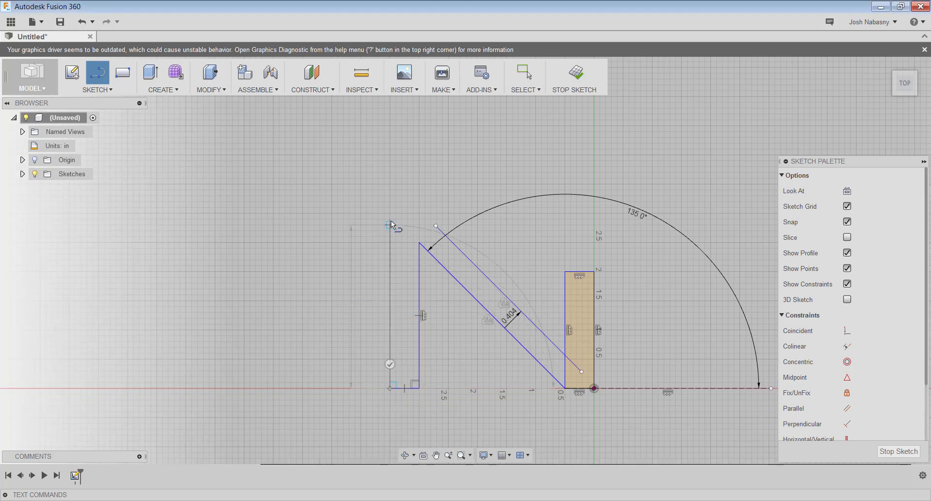
{"action": "left_click", "coordinate": [390, 225]}
{"action": "left_click", "coordinate": [436, 226]}
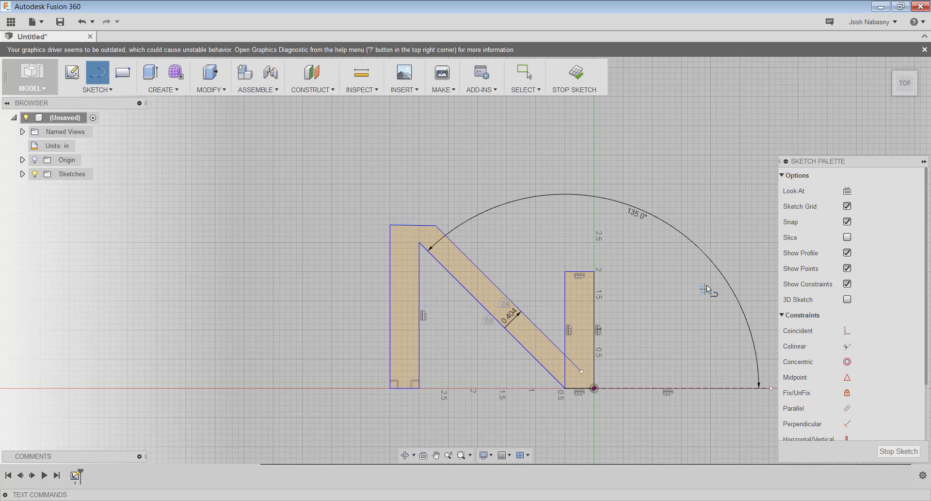
{"action": "key", "text": "Escape"}
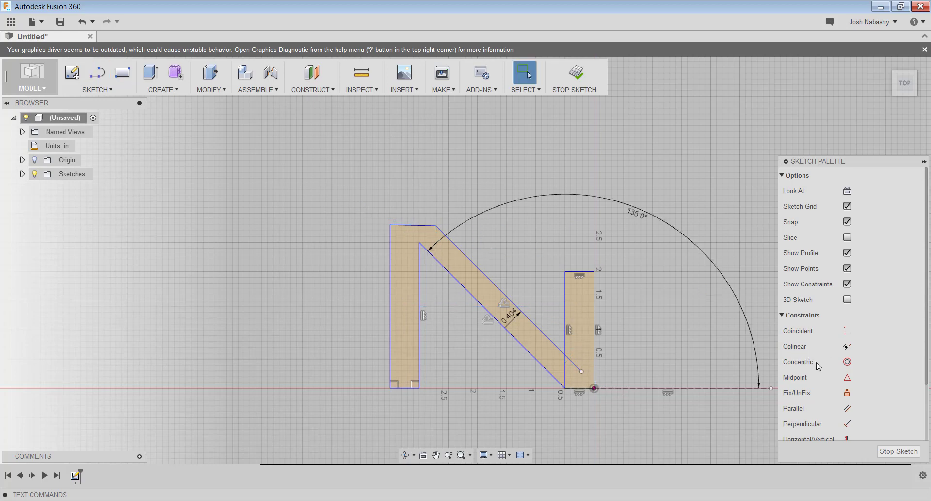
Step: Apply a Horizontal constraint to the top edge of the N's left leg
{"action": "left_click", "coordinate": [408, 226]}
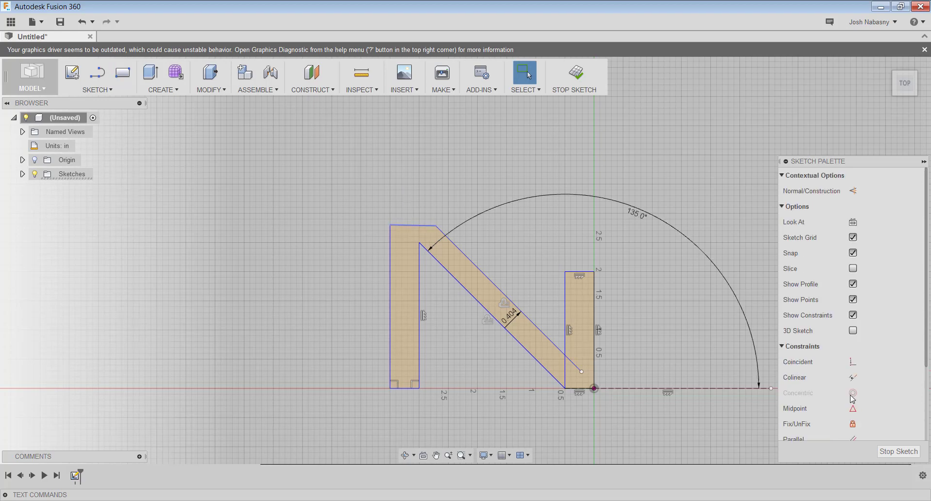
{"action": "left_click_drag", "start_coordinate": [928, 338], "coordinate": [923, 417]}
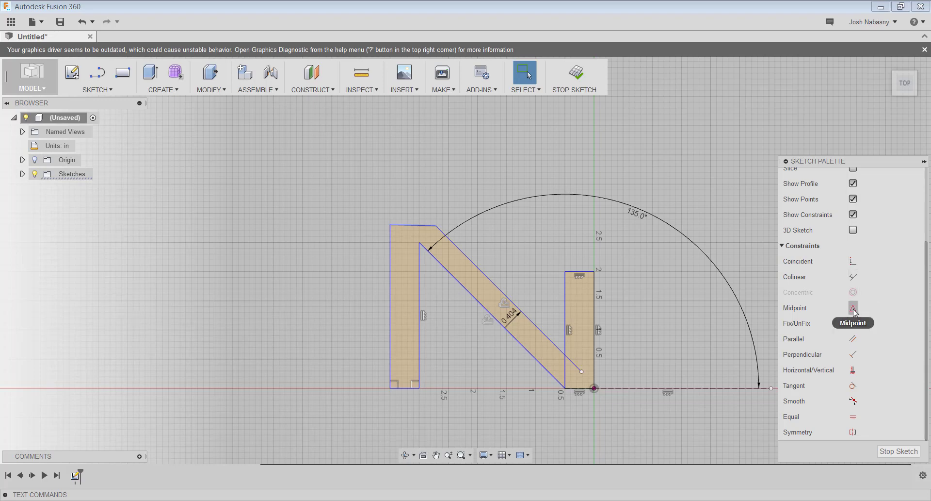
{"action": "left_click", "coordinate": [854, 371]}
{"action": "left_click", "coordinate": [412, 226]}
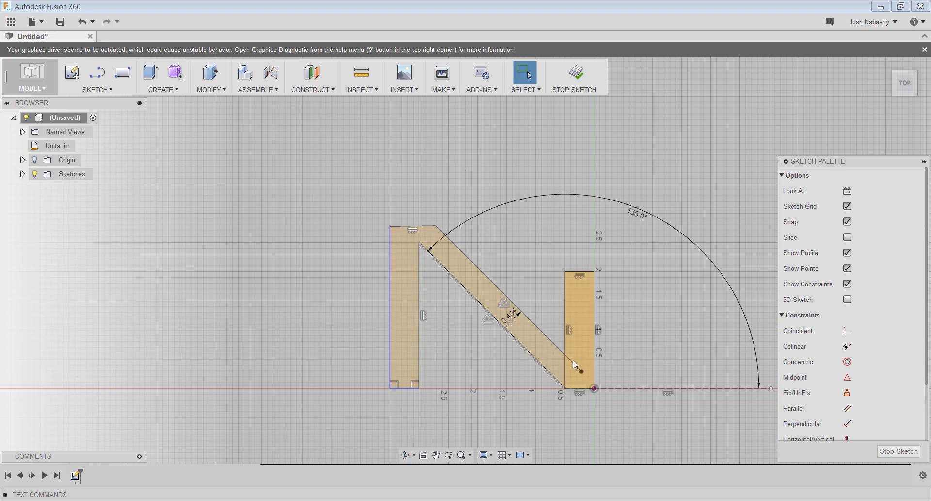
Step: Trim the stray inner edge and short inner diagonal segment from the N outline
{"action": "left_click", "coordinate": [115, 90]}
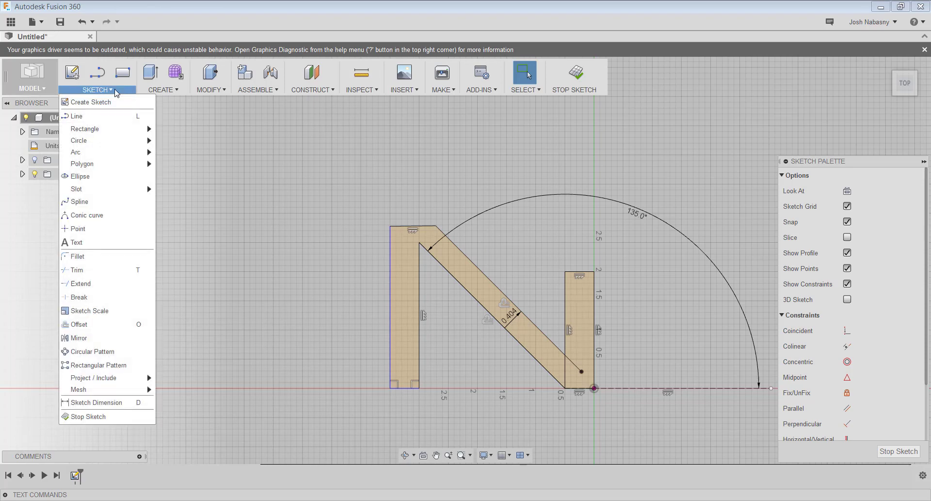
{"action": "left_click", "coordinate": [126, 270]}
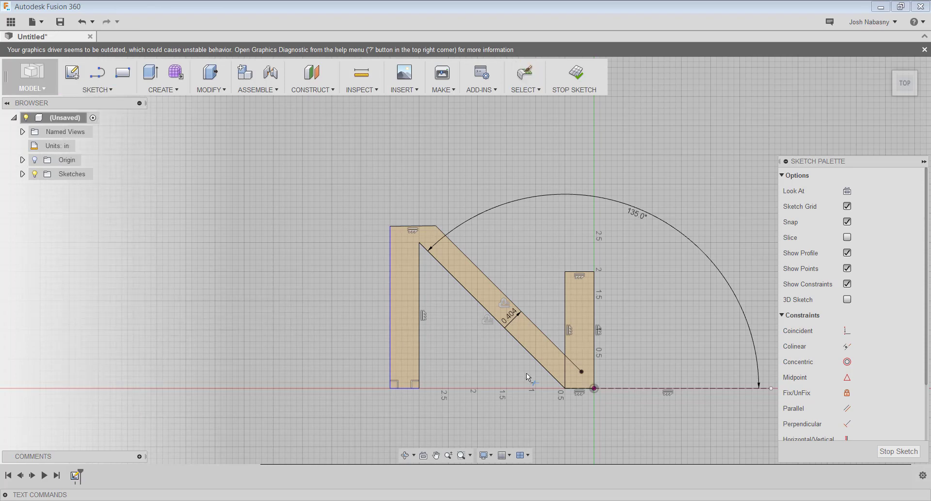
{"action": "left_click", "coordinate": [565, 374]}
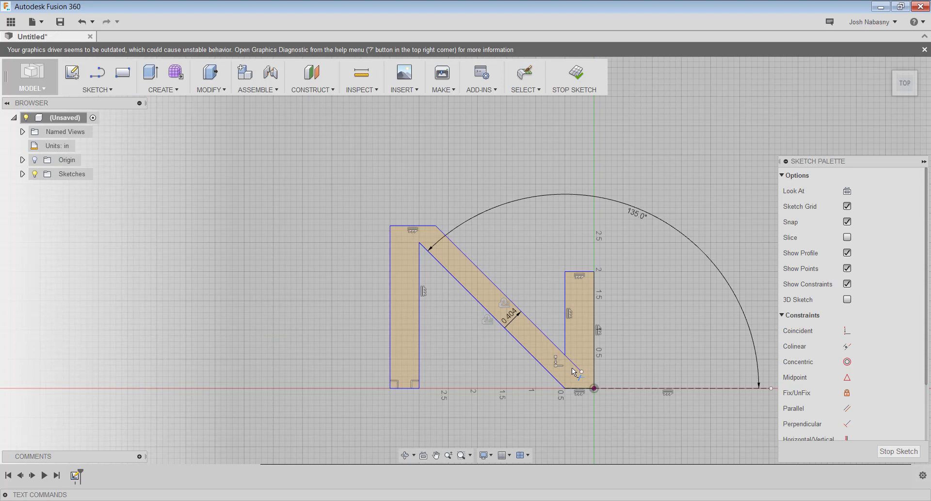
{"action": "left_click", "coordinate": [575, 368]}
{"action": "key", "text": "Escape"}
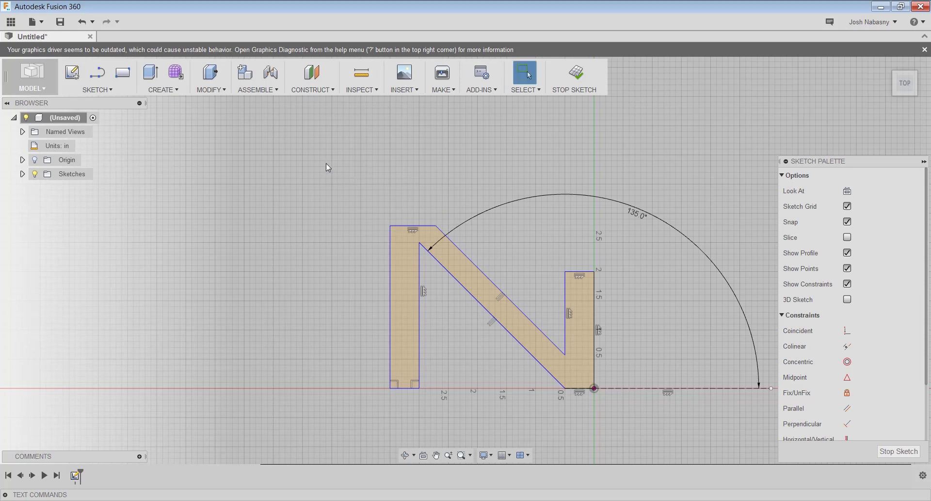
{"action": "key", "text": "d"}
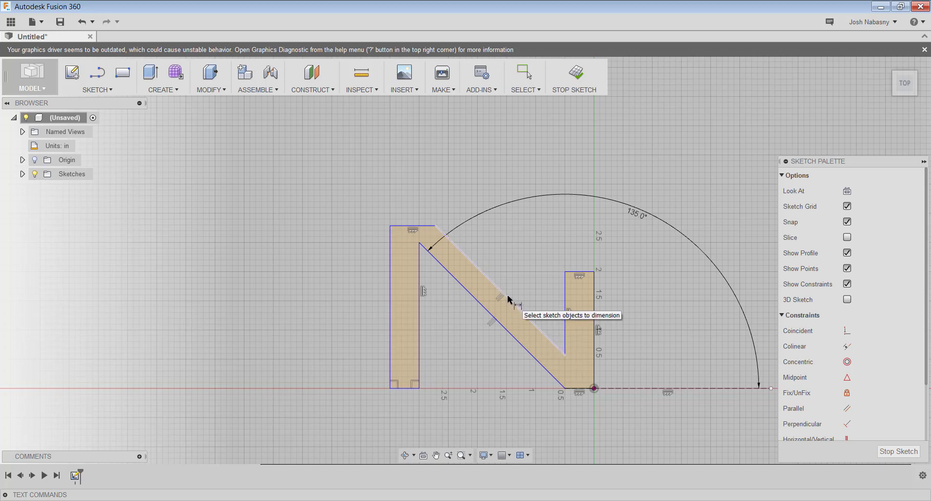
{"action": "key", "text": "Escape"}
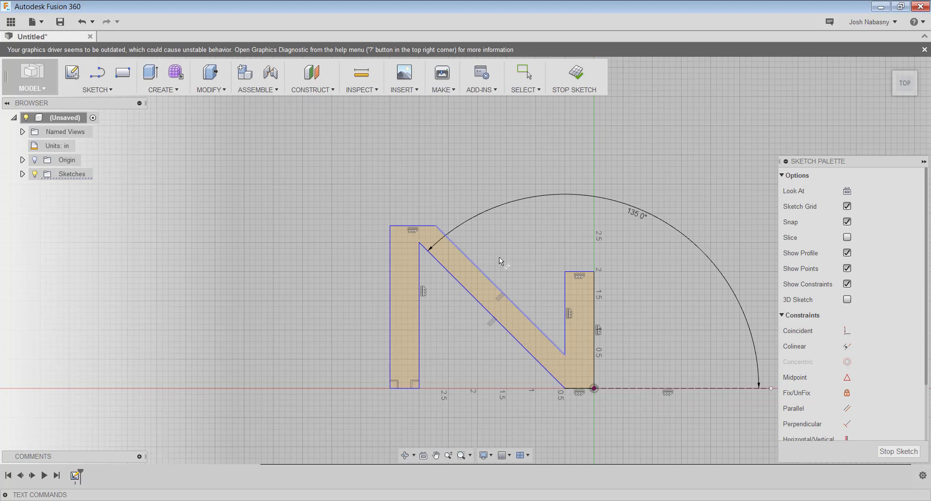
{"action": "left_click", "coordinate": [487, 277]}
{"action": "key", "text": "d"}
{"action": "left_click", "coordinate": [503, 266]}
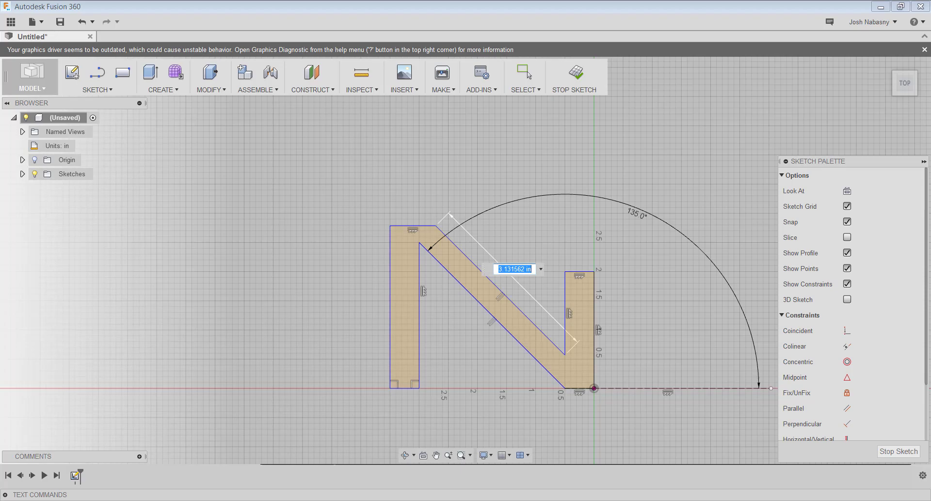
{"action": "key", "text": "alt+Tab"}
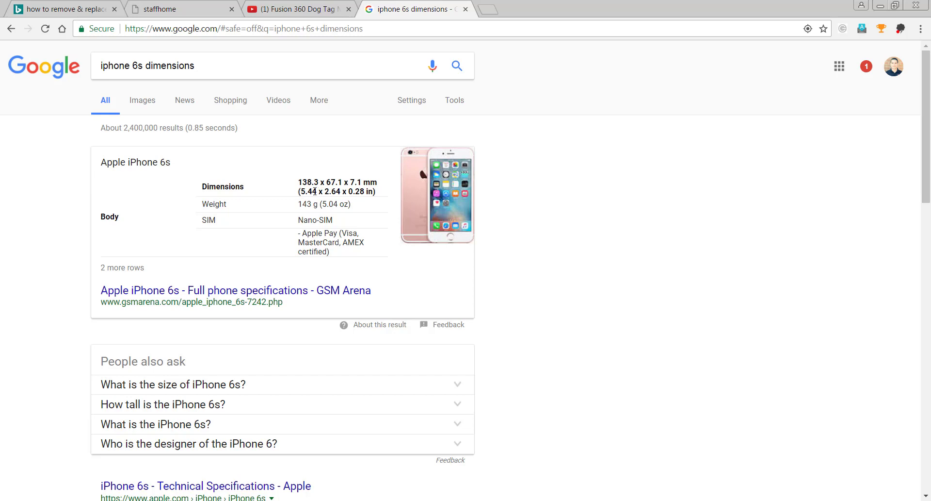
Step: Highlight the 5.44 in iPhone 6s height in Google's dimensions card
{"action": "left_click_drag", "start_coordinate": [317, 192], "coordinate": [302, 193]}
{"action": "mouse_move", "coordinate": [151, 500]}
Step: Set the upper diagonal length to 2.72 and dimension the right leg height at 1.138
{"action": "left_click", "coordinate": [152, 498]}
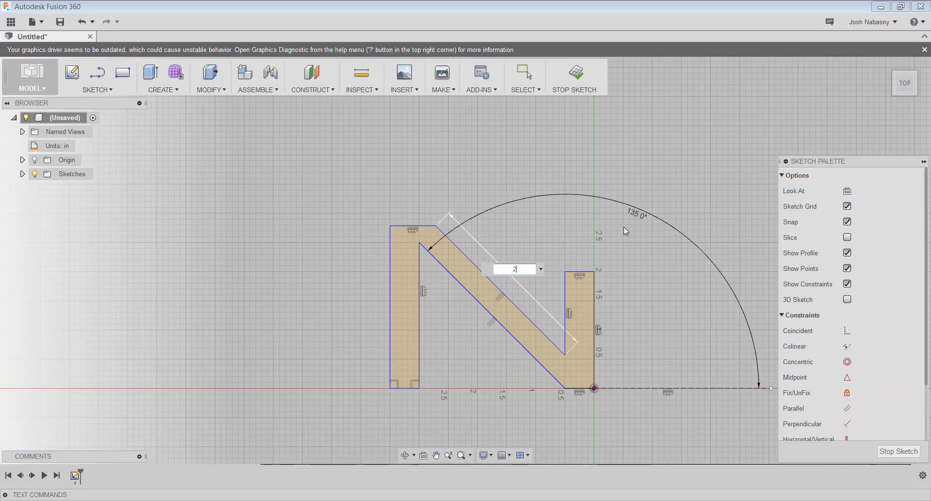
{"action": "type", "text": ".72"}
{"action": "key", "text": "Return"}
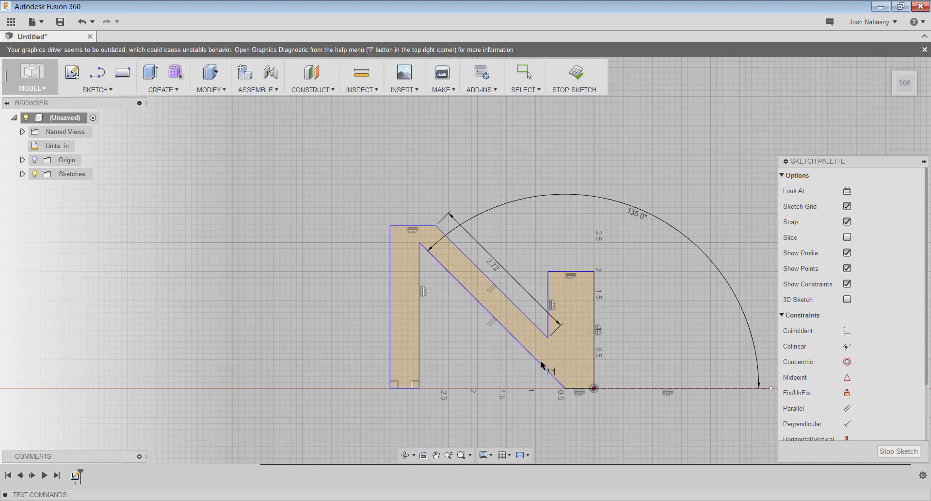
{"action": "left_click", "coordinate": [550, 322]}
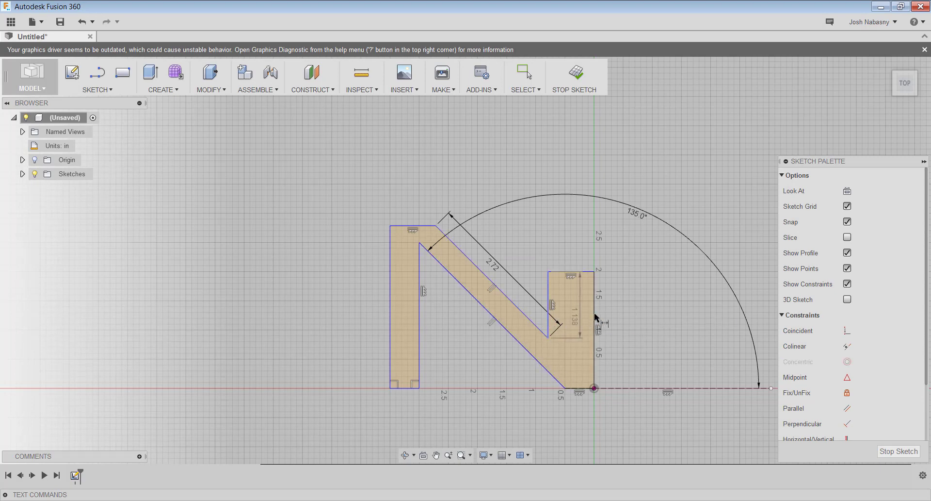
{"action": "key", "text": "Escape"}
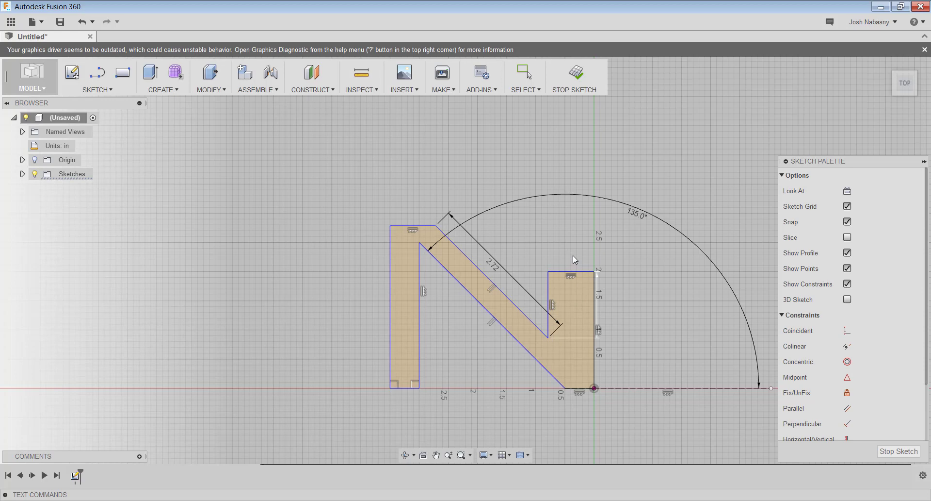
{"action": "left_click", "coordinate": [574, 256]}
{"action": "key", "text": "Return"}
{"action": "key", "text": "Escape"}
Step: Dimension the right leg's width at 0.3 and the diagonal band's width at 0.5
{"action": "left_click", "coordinate": [569, 274]}
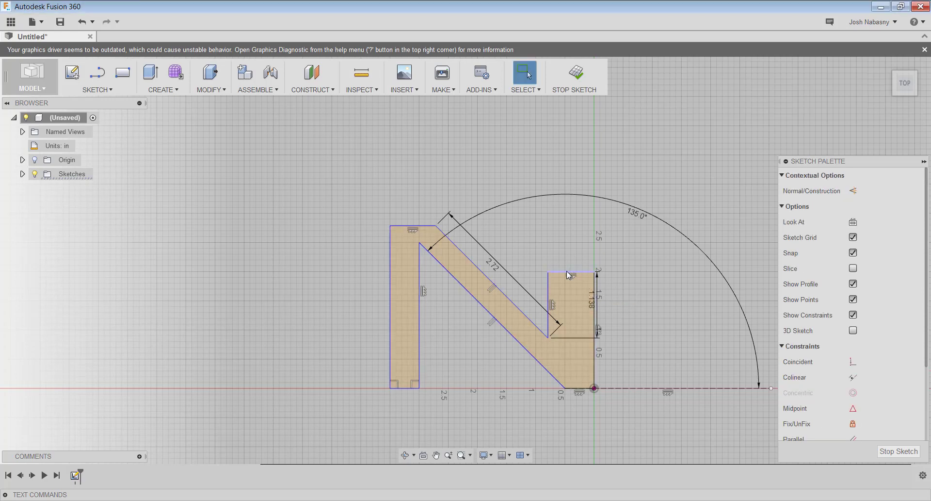
{"action": "key", "text": "d"}
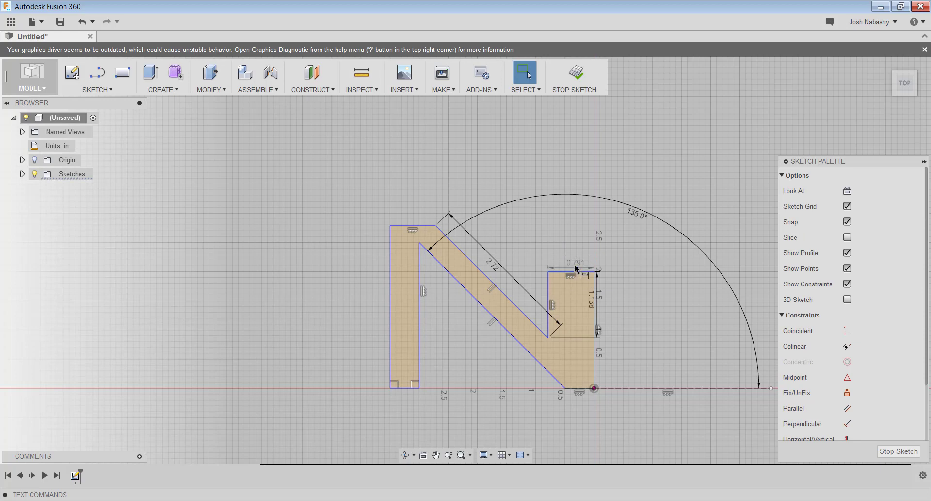
{"action": "left_click", "coordinate": [568, 248]}
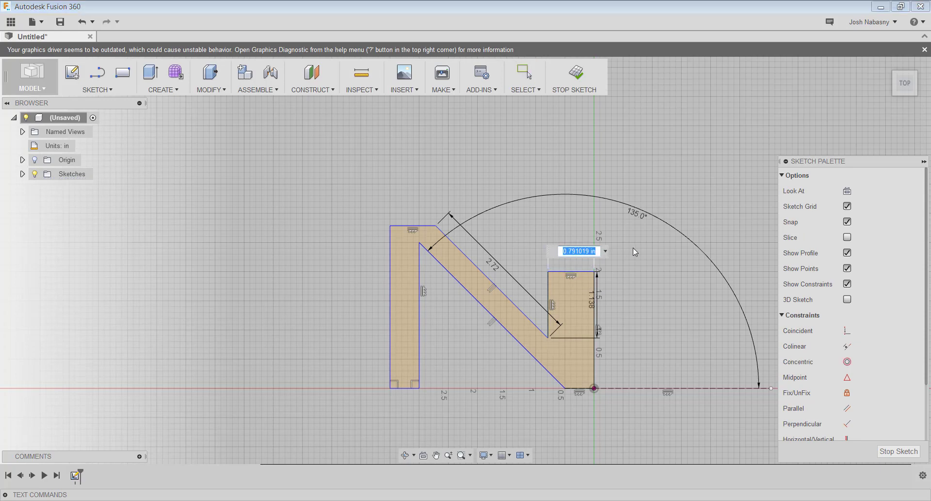
{"action": "type", "text": ".3"}
{"action": "key", "text": "Return"}
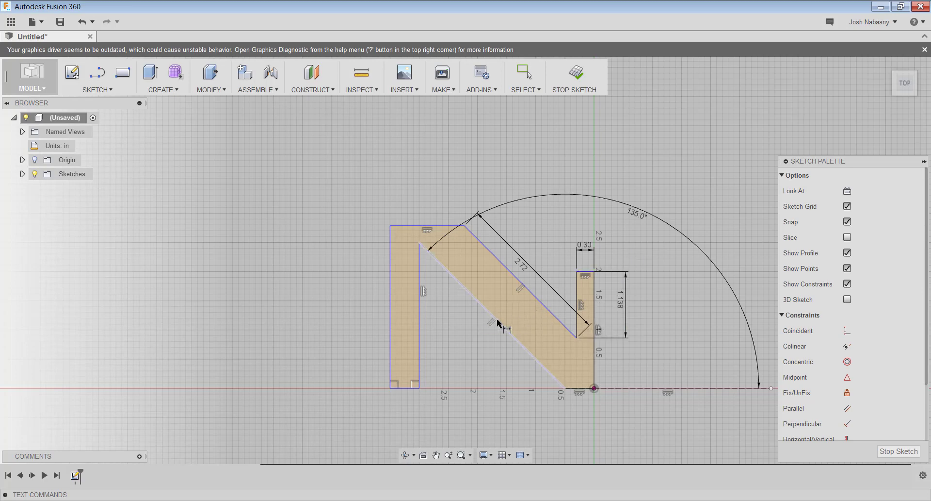
{"action": "left_click", "coordinate": [529, 294]}
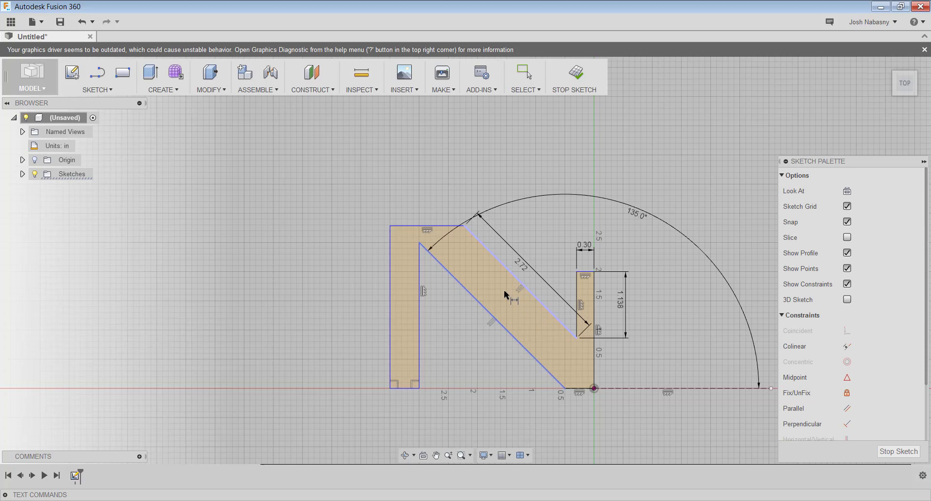
{"action": "left_click", "coordinate": [485, 306]}
{"action": "left_click", "coordinate": [494, 288]}
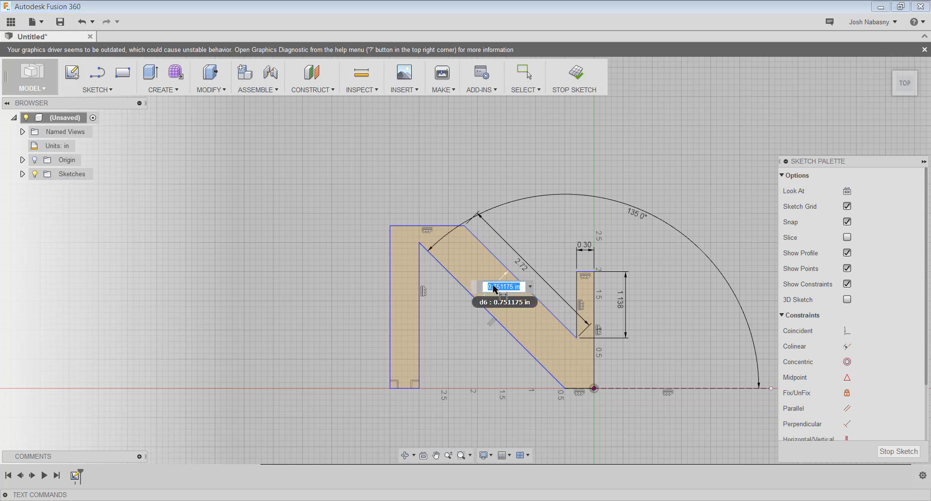
{"action": "type", "text": "0.5"}
{"action": "key", "text": "Return"}
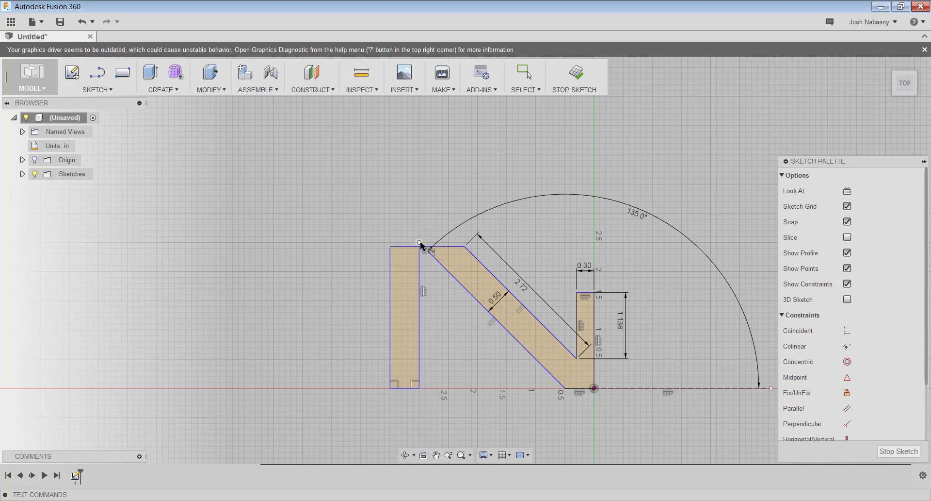
Step: Dimension the left leg's top edge at 0.07
{"action": "left_click", "coordinate": [413, 247]}
{"action": "left_click", "coordinate": [413, 248]}
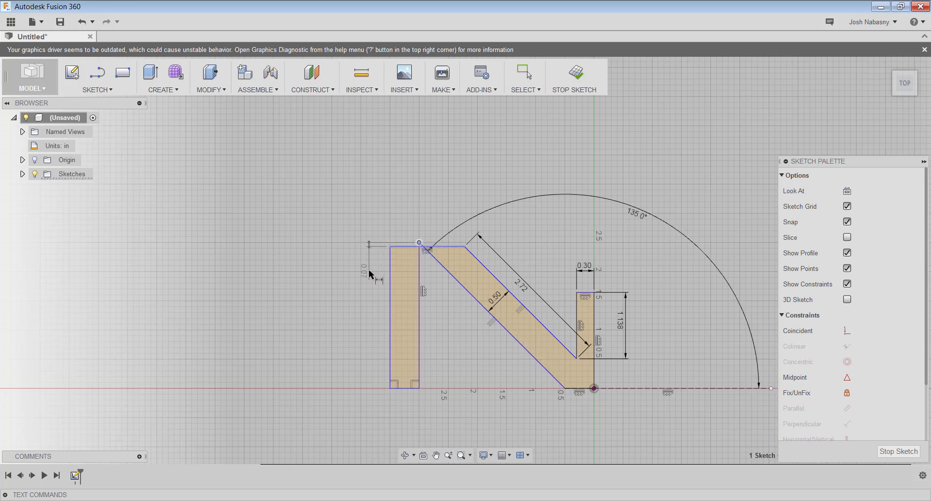
{"action": "left_click", "coordinate": [370, 270]}
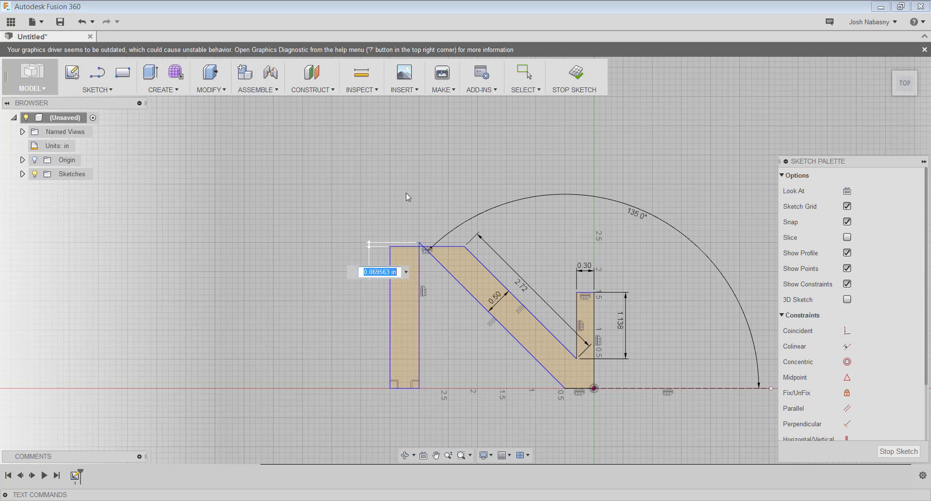
{"action": "key", "text": "BackSpace"}
{"action": "type", "text": "0.07"}
{"action": "key", "text": "Return"}
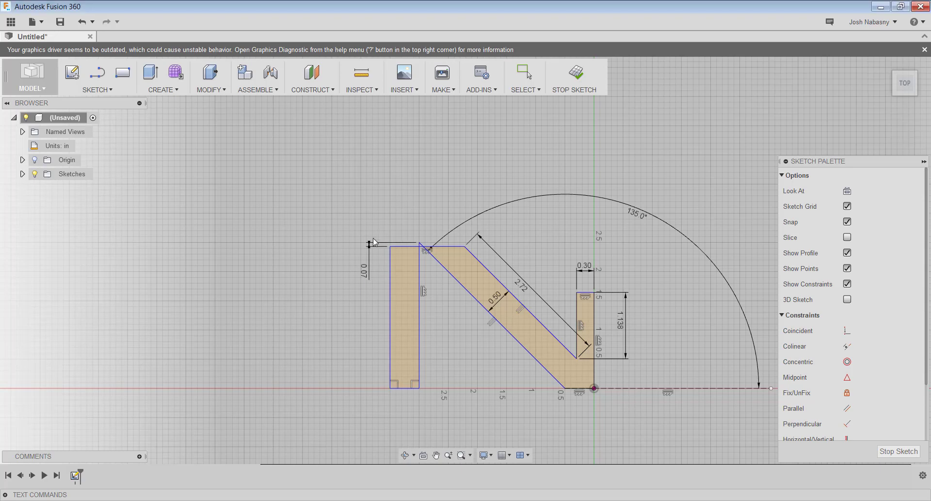
Step: Drag the rectangle's top-right corner down and its left line right to narrow the upright
{"action": "key", "text": "Escape"}
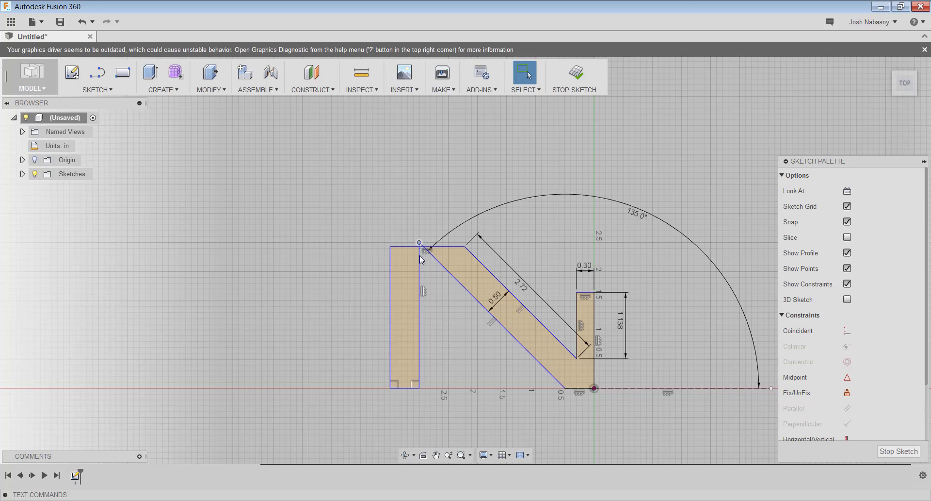
{"action": "mouse_move", "coordinate": [419, 242]}
{"action": "left_mouse_down"}
{"action": "mouse_move", "coordinate": [425, 275]}
{"action": "mouse_move", "coordinate": [455, 290]}
{"action": "mouse_move", "coordinate": [438, 293]}
{"action": "mouse_move", "coordinate": [477, 300]}
{"action": "mouse_move", "coordinate": [444, 297]}
{"action": "mouse_move", "coordinate": [465, 298]}
{"action": "left_mouse_up"}
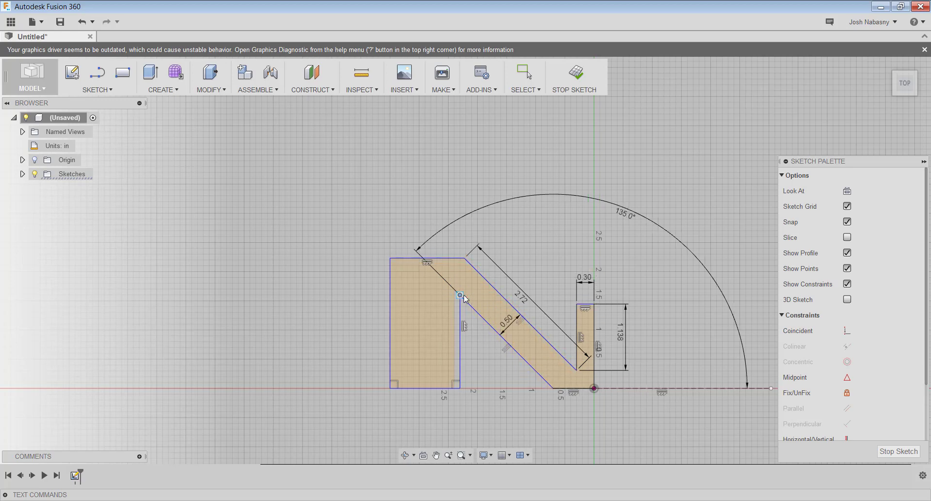
{"action": "left_click", "coordinate": [391, 373]}
{"action": "mouse_move", "coordinate": [395, 372]}
{"action": "left_mouse_down"}
{"action": "mouse_move", "coordinate": [443, 372]}
{"action": "mouse_move", "coordinate": [436, 371]}
{"action": "left_mouse_up"}
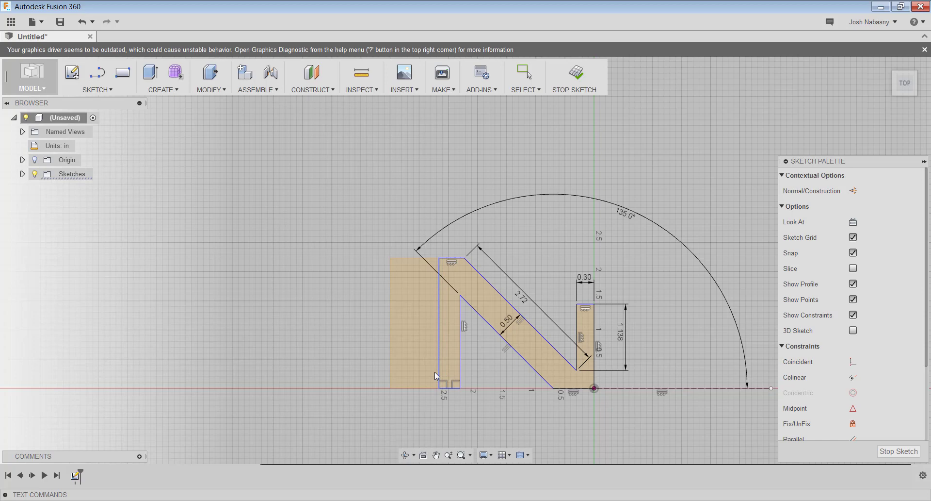
{"action": "key", "text": "Escape"}
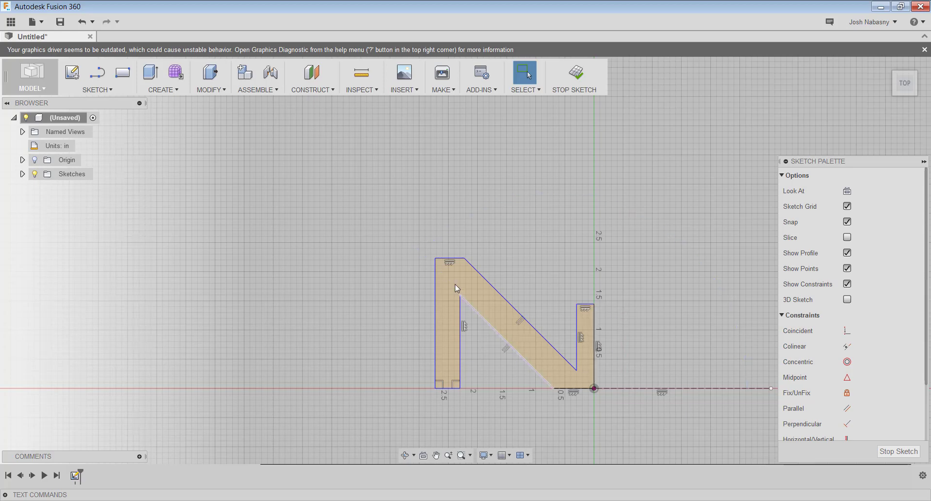
Step: Nudge the N's upper diagonal and left edges into their final positions
{"action": "left_click", "coordinate": [533, 333]}
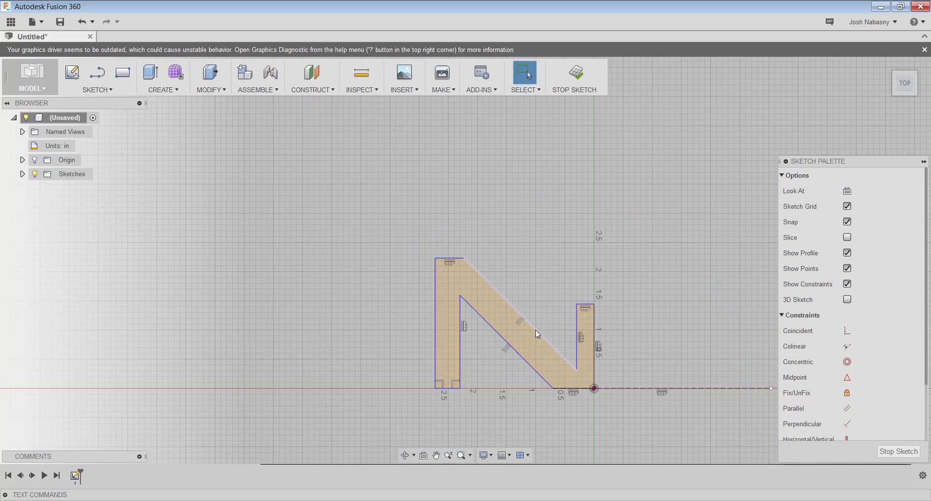
{"action": "left_click_drag", "start_coordinate": [534, 333], "coordinate": [537, 329]}
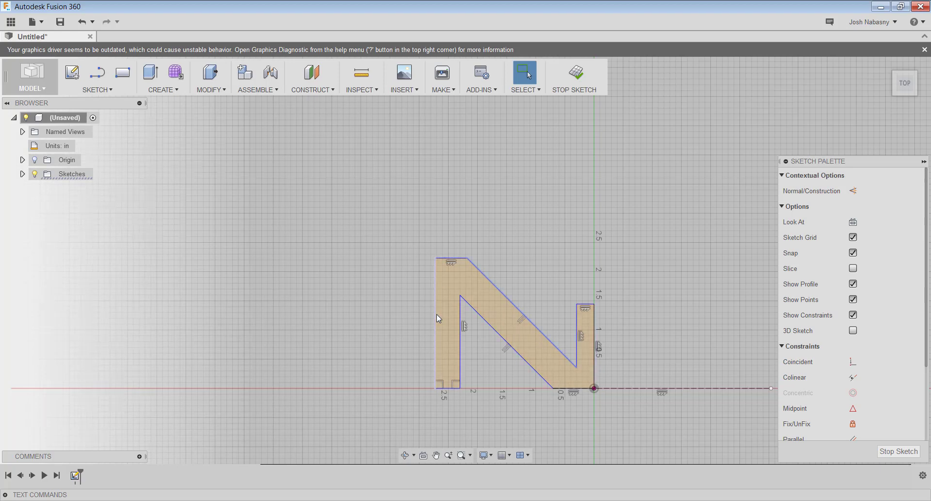
{"action": "left_click_drag", "start_coordinate": [439, 314], "coordinate": [441, 313]}
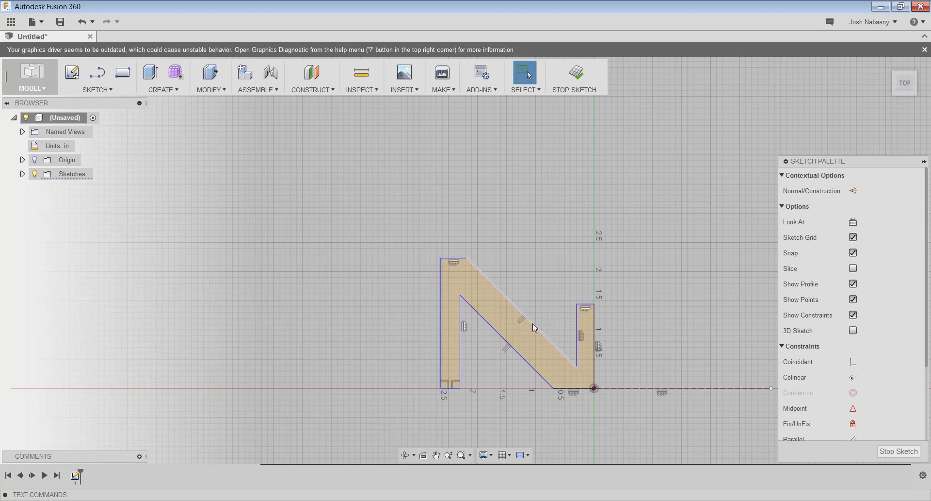
{"action": "mouse_move", "coordinate": [534, 324]}
{"action": "left_mouse_down"}
{"action": "mouse_move", "coordinate": [528, 329]}
{"action": "mouse_move", "coordinate": [529, 321]}
{"action": "left_mouse_up"}
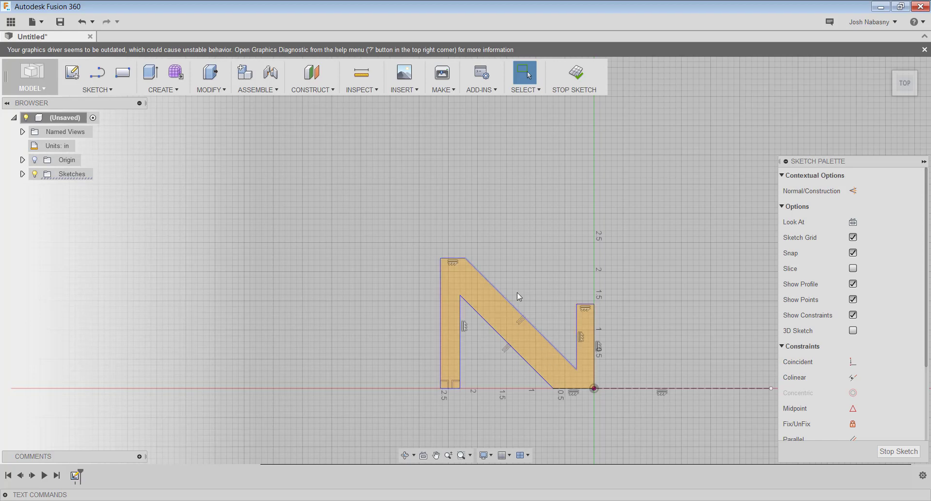
Step: Preview the N profile extruded to 0.70 in, then check the iPhone 6s dimensions in Chrome
{"action": "key", "text": "e"}
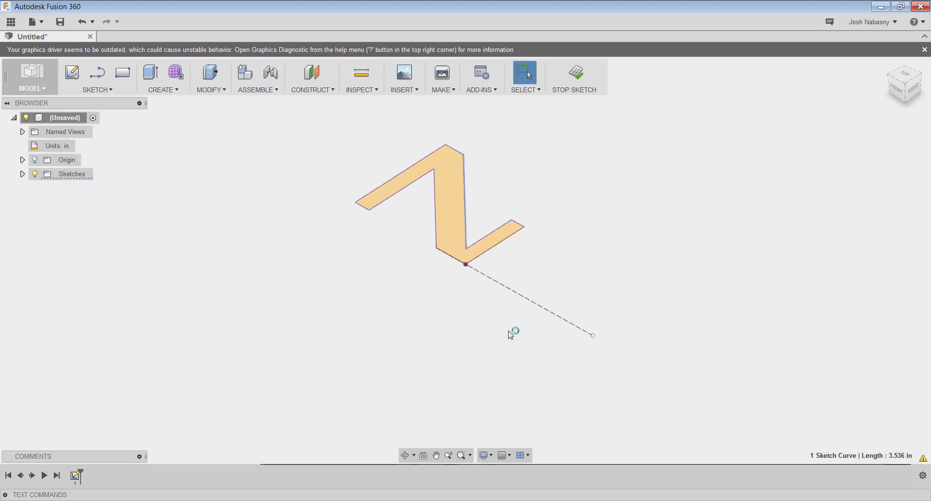
{"action": "left_click", "coordinate": [455, 230]}
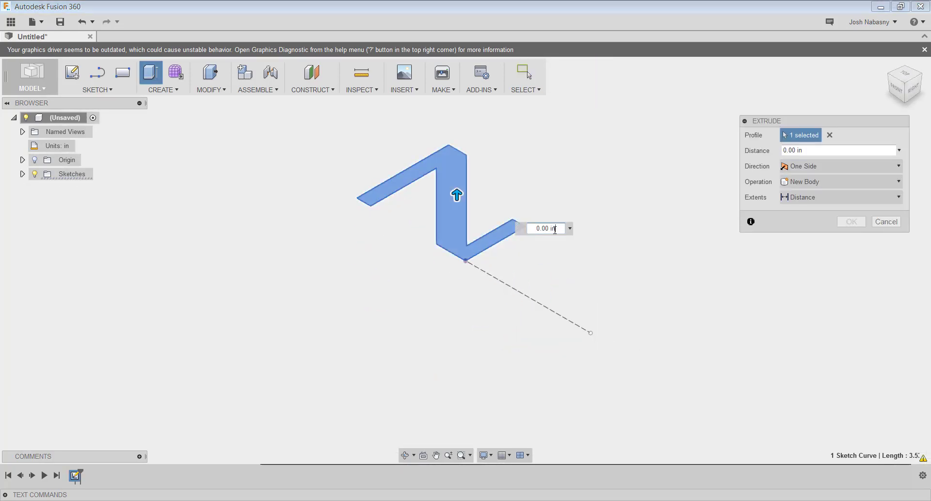
{"action": "left_click_drag", "start_coordinate": [452, 200], "coordinate": [480, 177]}
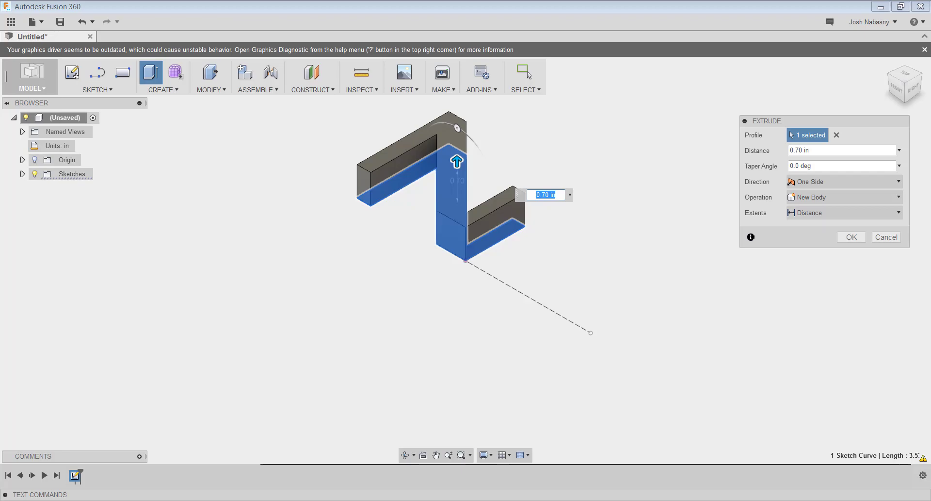
{"action": "key", "text": "alt+Tab"}
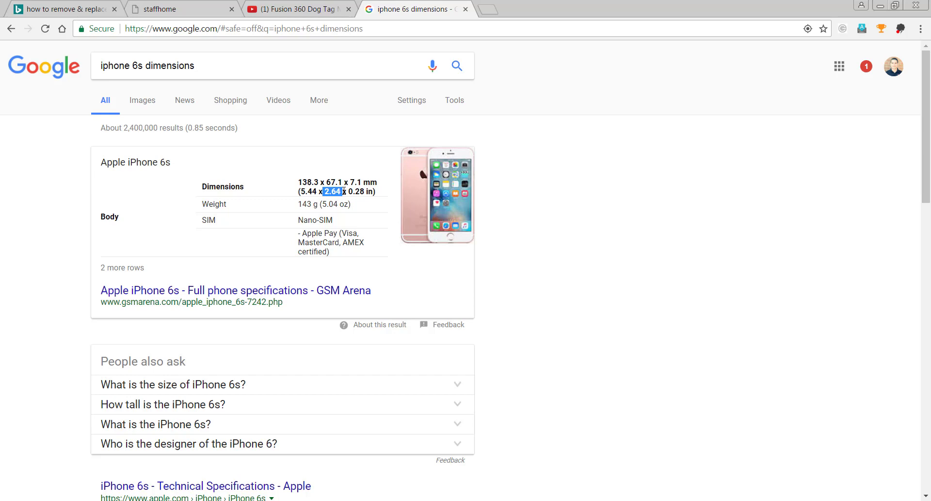
Step: Set the N profile extrusion distance to 2.84 in as a new body and view it from home
{"action": "key", "text": "alt+Tab"}
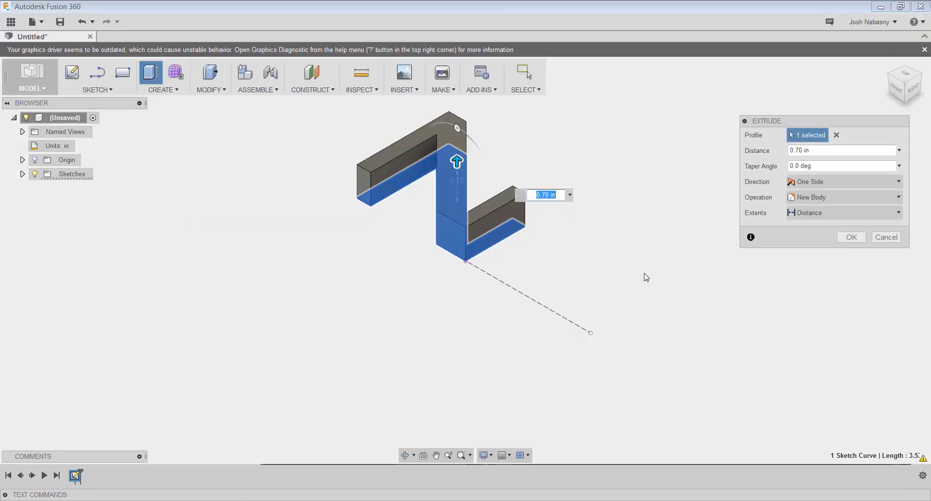
{"action": "left_click", "coordinate": [795, 150]}
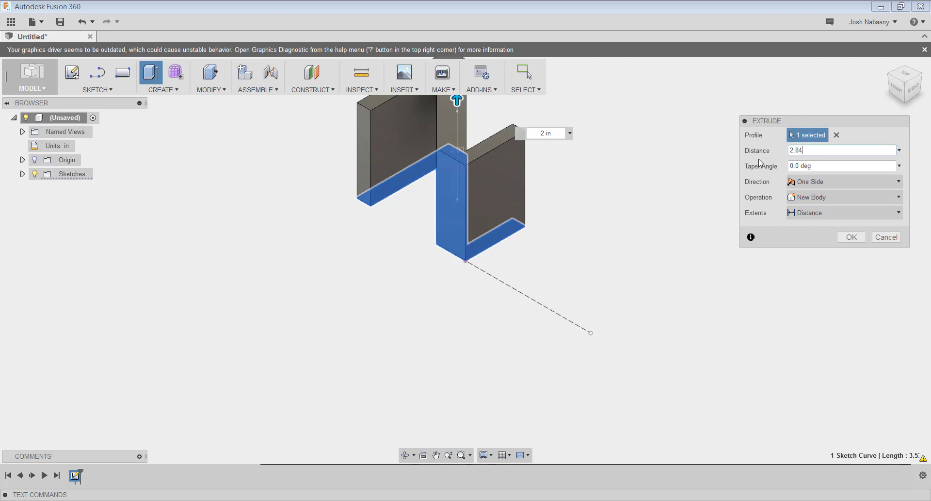
{"action": "left_click", "coordinate": [853, 238]}
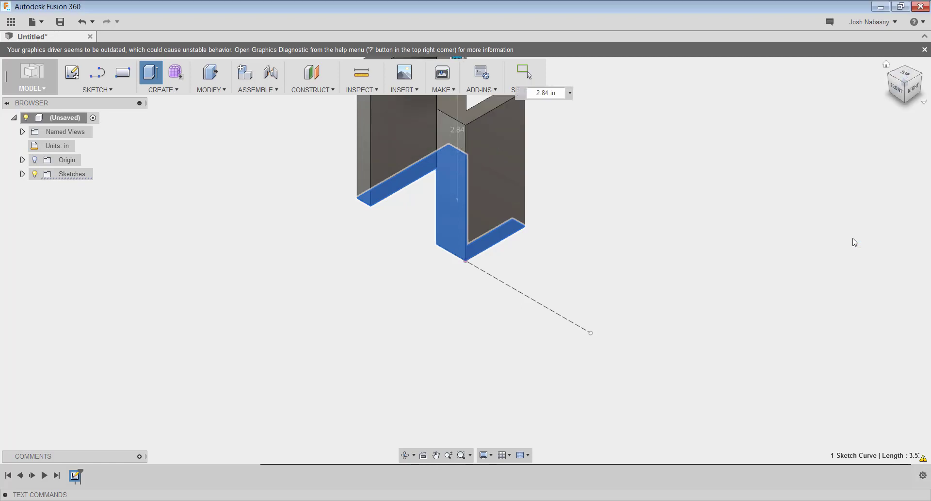
{"action": "left_click", "coordinate": [886, 65]}
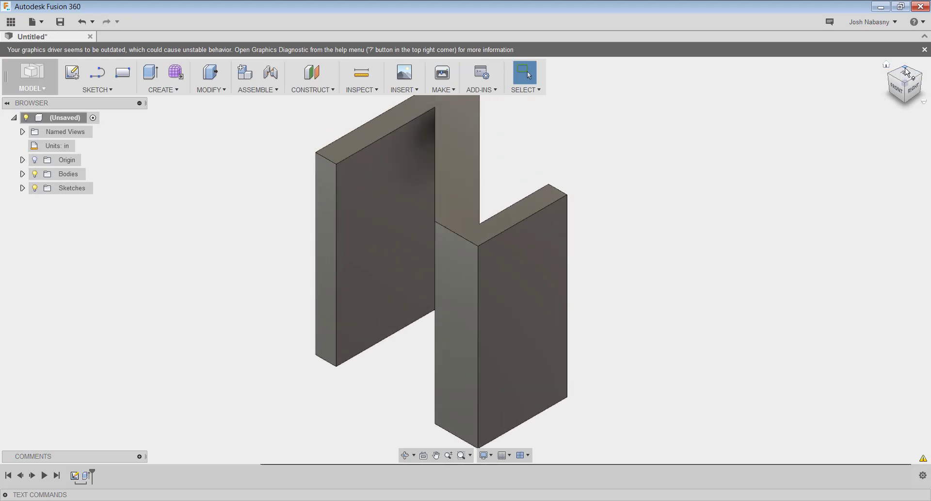
{"action": "left_click_drag", "start_coordinate": [901, 71], "coordinate": [922, 99]}
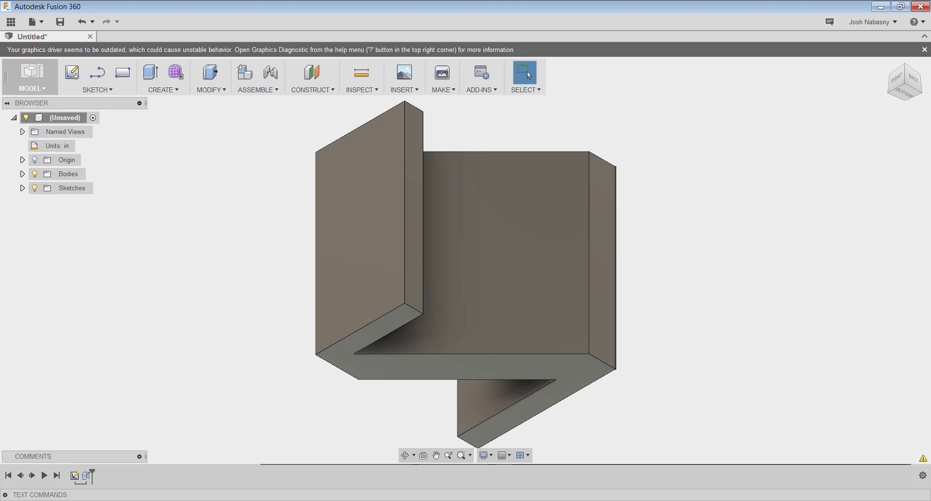
{"action": "left_click", "coordinate": [928, 74]}
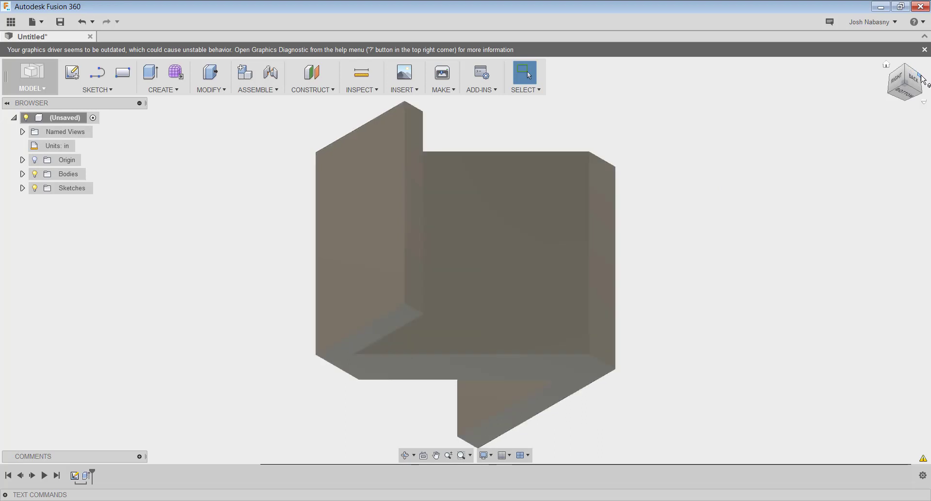
{"action": "left_click", "coordinate": [896, 92]}
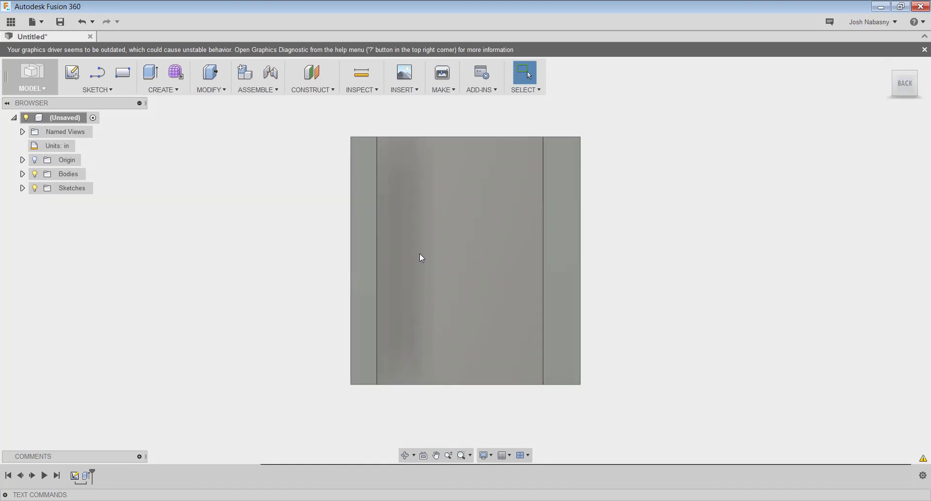
{"action": "left_click", "coordinate": [918, 76]}
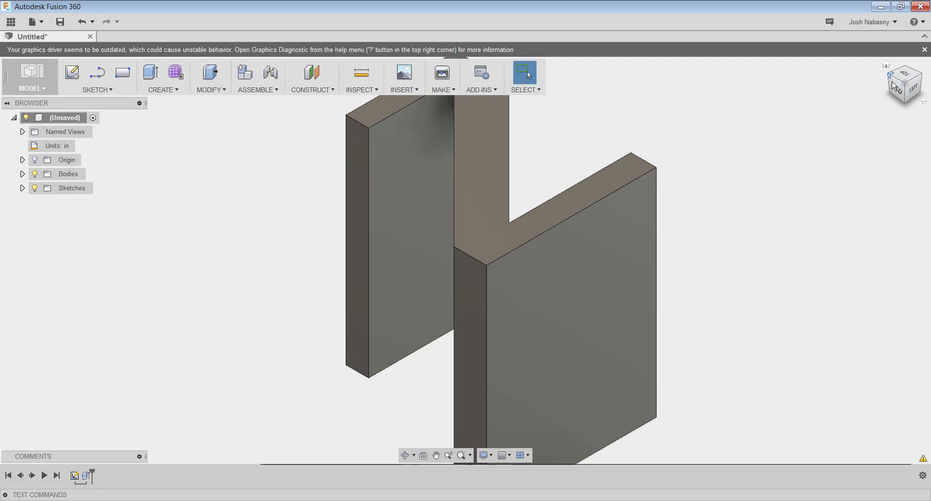
{"action": "left_click", "coordinate": [906, 103]}
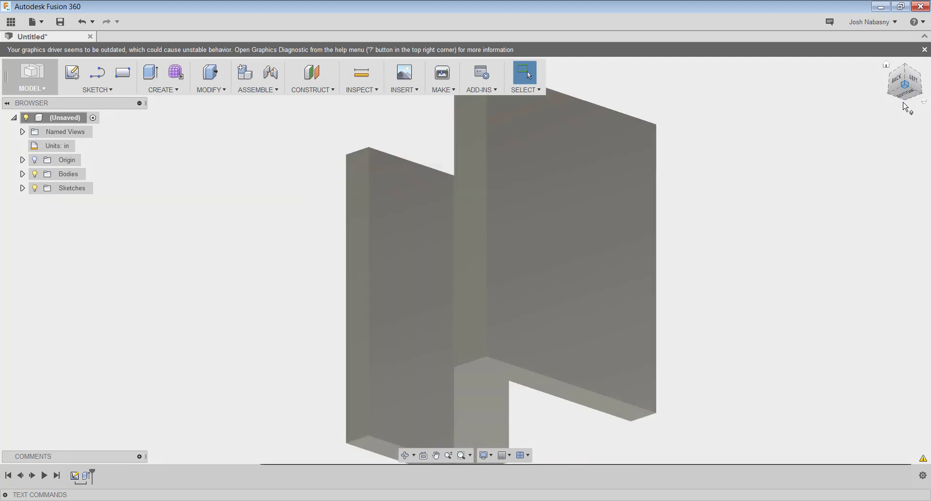
{"action": "left_click", "coordinate": [892, 78]}
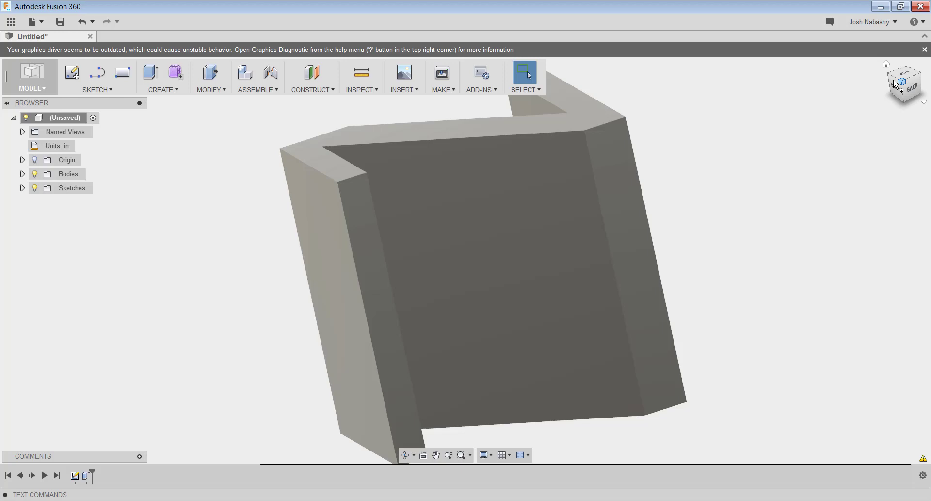
{"action": "left_click", "coordinate": [896, 84]}
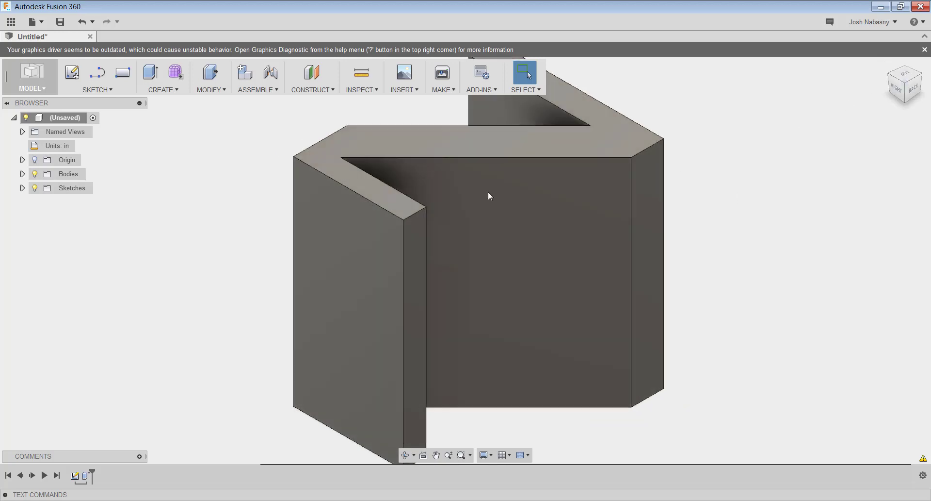
{"action": "middle_click_drag", "start_coordinate": [491, 196], "coordinate": [480, 254], "text": "shift"}
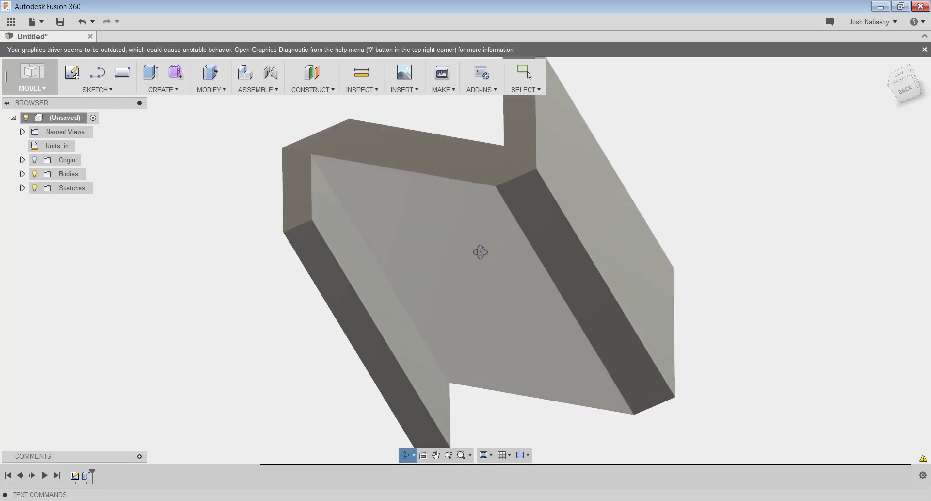
Step: Apply a 0.15 in constant-radius fillet (Fillet1) to the stand's inner diagonal edge
{"action": "left_click", "coordinate": [393, 292]}
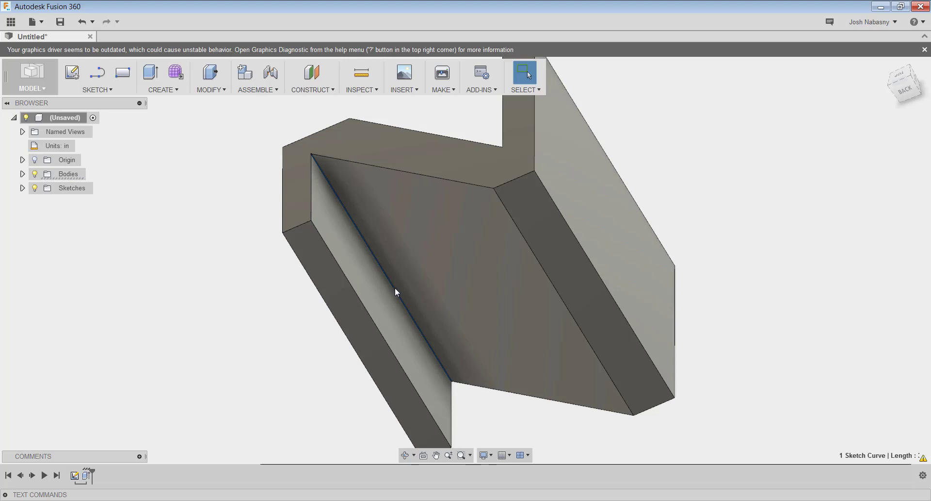
{"action": "right_click", "coordinate": [395, 289]}
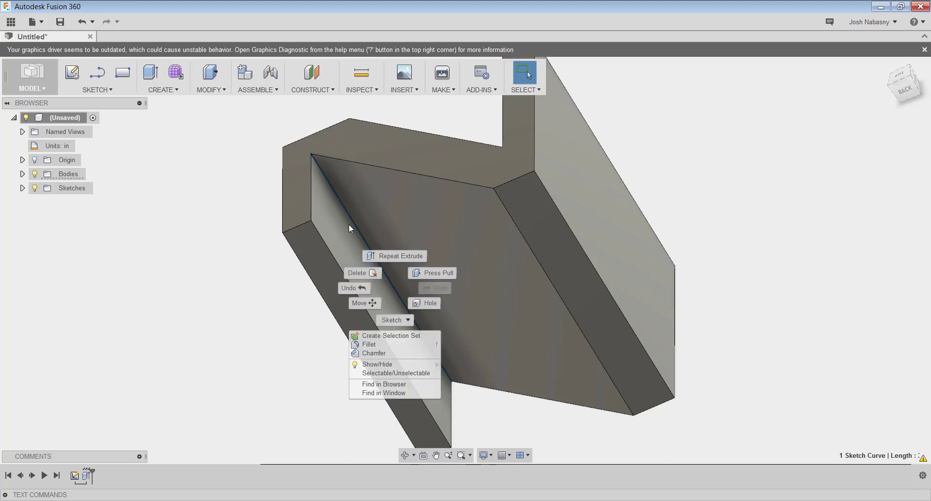
{"action": "left_click", "coordinate": [435, 272]}
{"action": "key", "text": "f"}
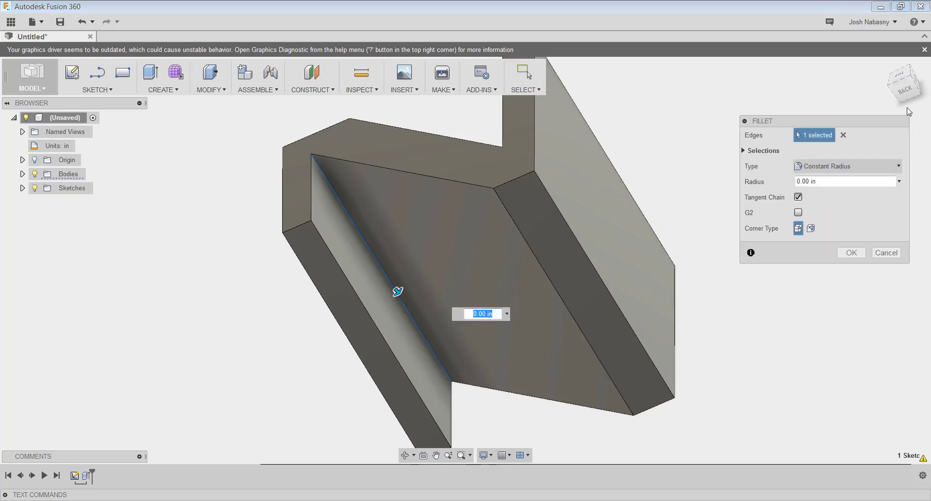
{"action": "left_click_drag", "start_coordinate": [397, 291], "coordinate": [401, 297]}
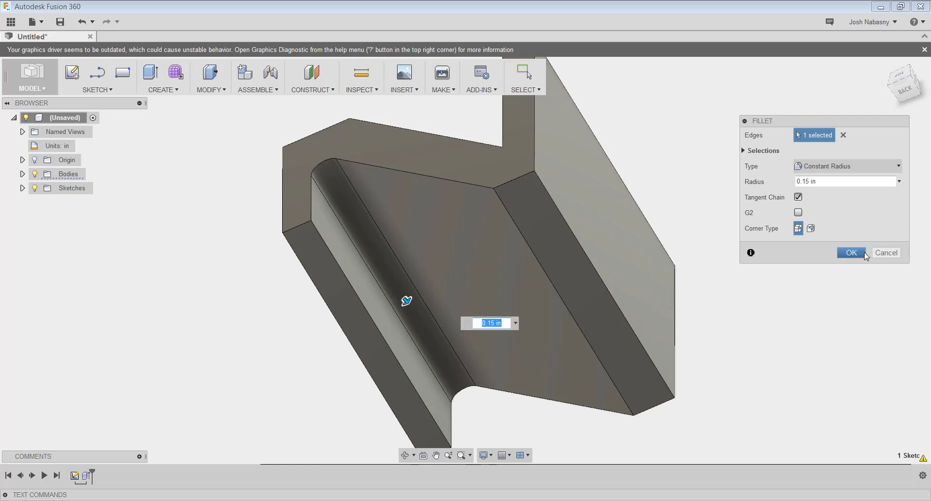
{"action": "left_click", "coordinate": [853, 252]}
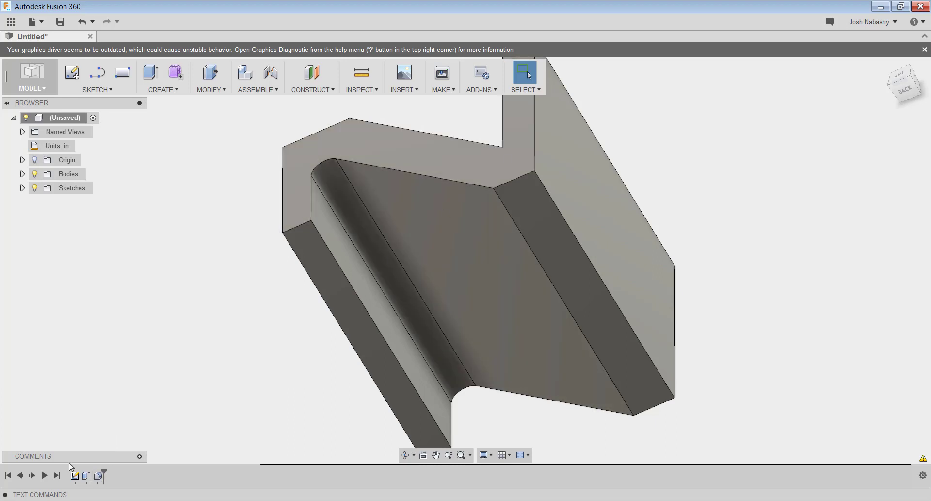
Step: Edit Fillet1 to add the second inner vertical edge, rounding both inner corners at 0.15 in
{"action": "left_click", "coordinate": [99, 475]}
{"action": "right_click", "coordinate": [99, 476]}
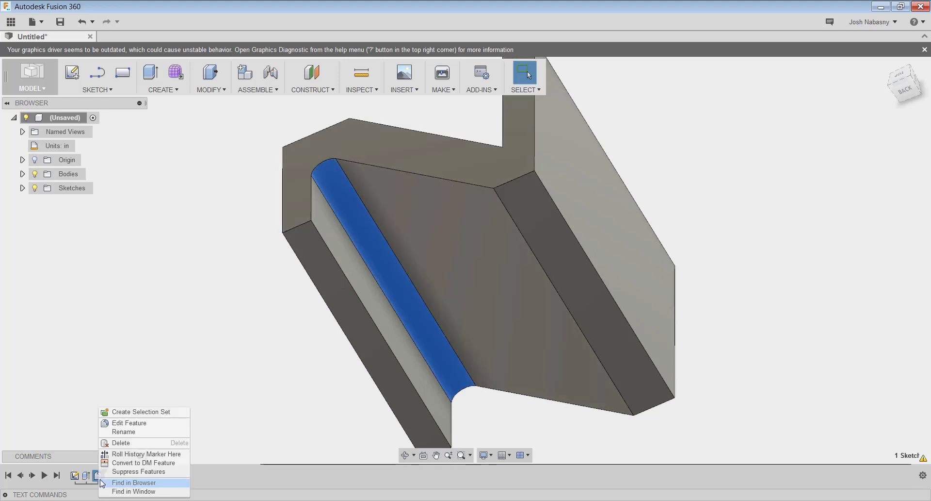
{"action": "left_click", "coordinate": [125, 423]}
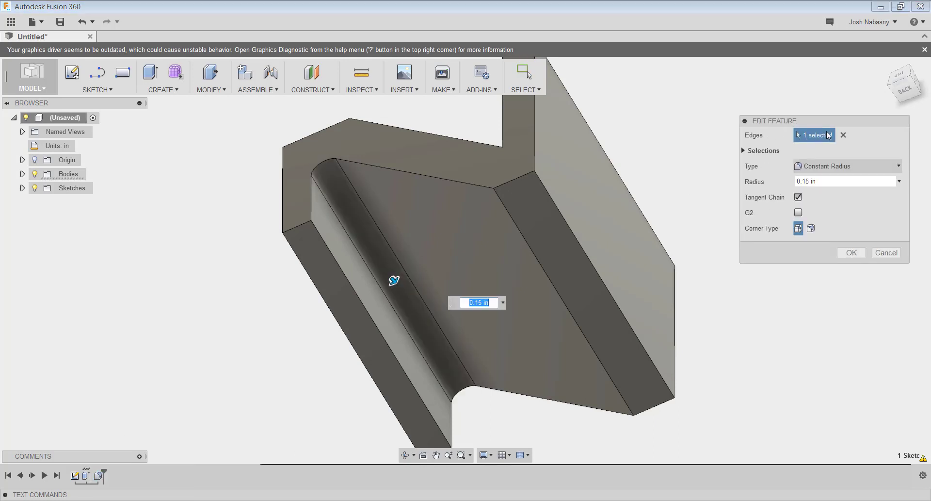
{"action": "left_click", "coordinate": [886, 65]}
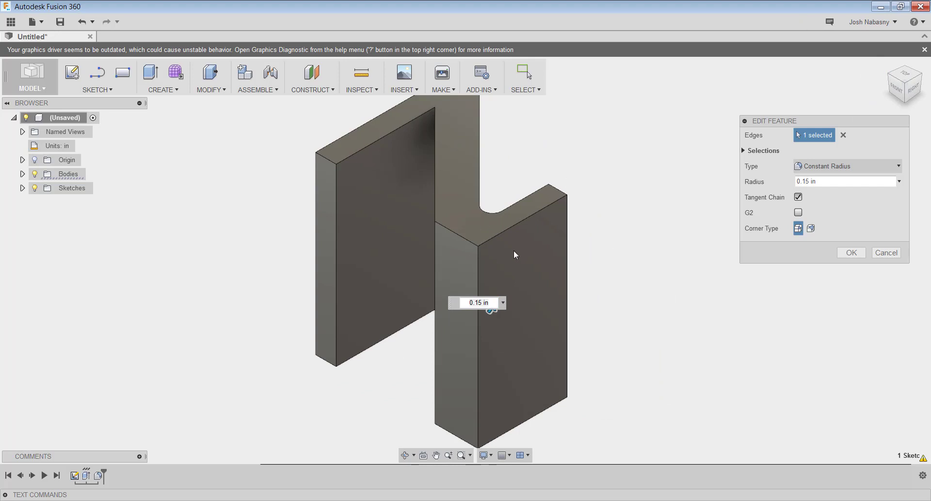
{"action": "middle_click_drag", "start_coordinate": [525, 338], "coordinate": [540, 329], "text": "shift"}
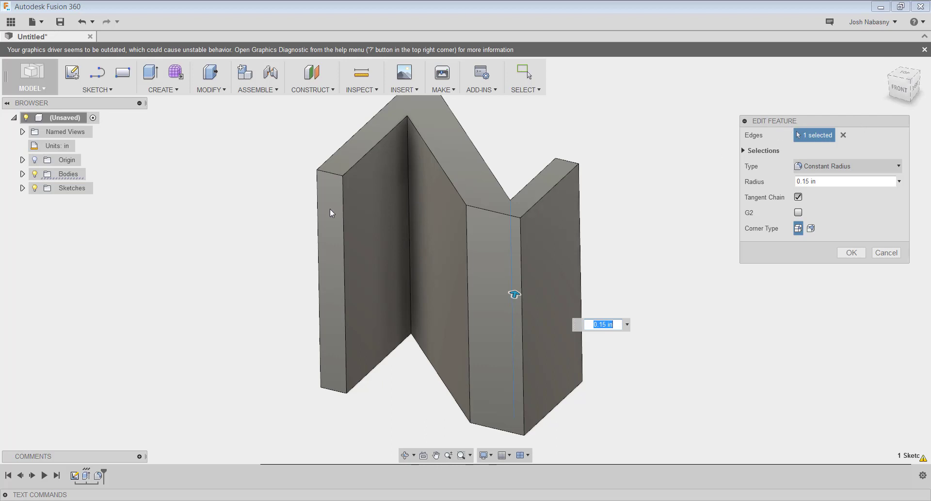
{"action": "left_click", "coordinate": [409, 208]}
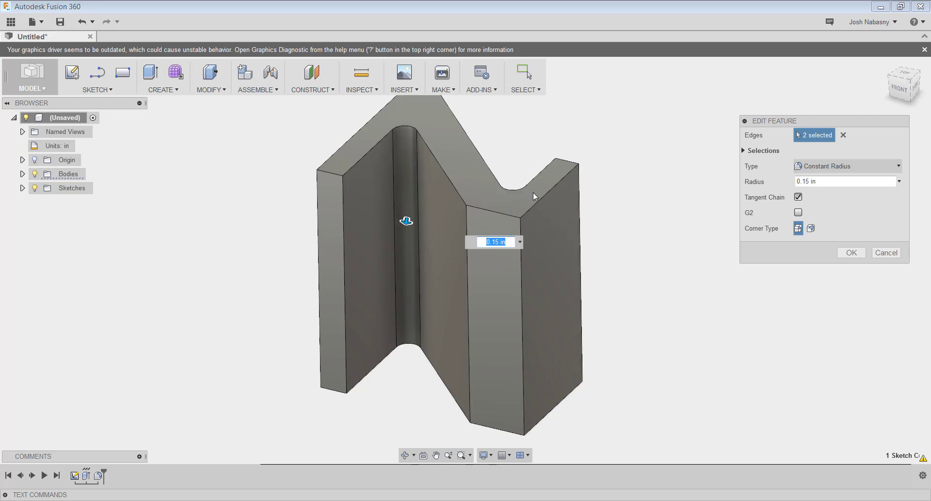
{"action": "left_click", "coordinate": [854, 251]}
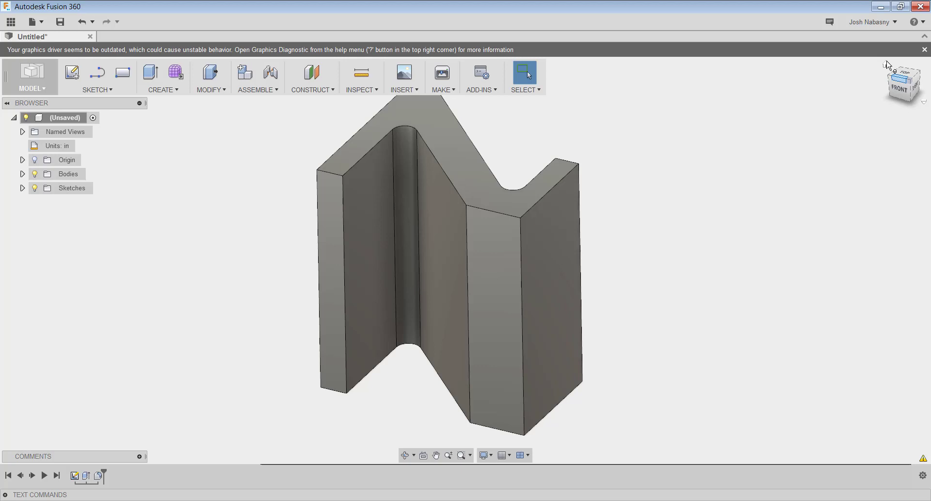
{"action": "middle_click_drag", "start_coordinate": [728, 146], "coordinate": [540, 227], "text": "shift"}
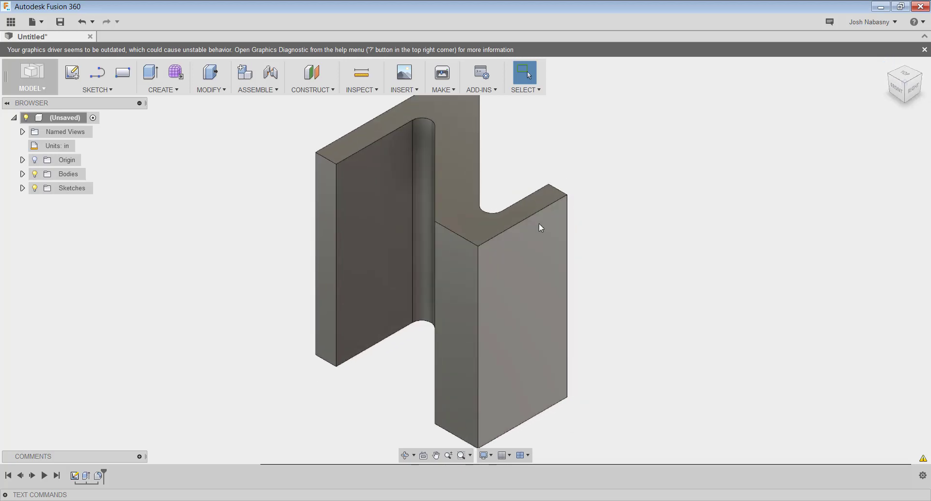
Step: Send the stand body to Make > 3D Print and confirm the export settings
{"action": "left_click", "coordinate": [441, 90]}
{"action": "left_click", "coordinate": [444, 100]}
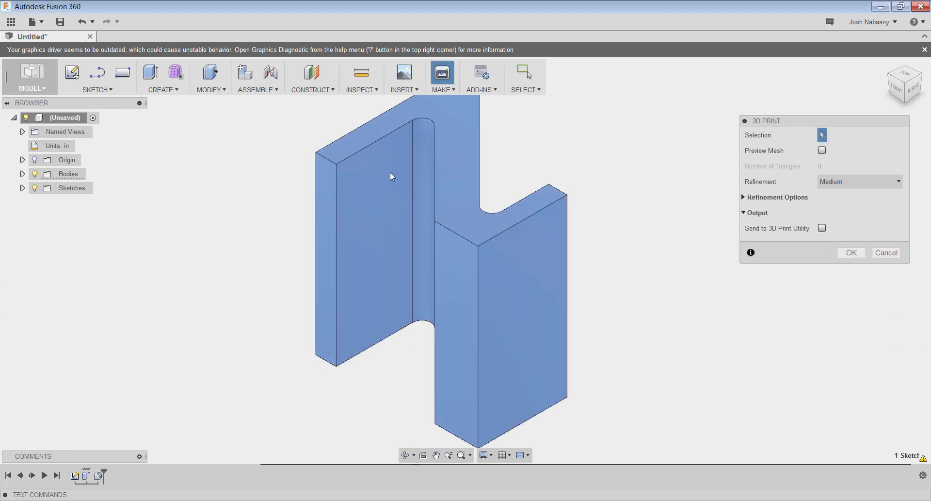
{"action": "left_click", "coordinate": [389, 174]}
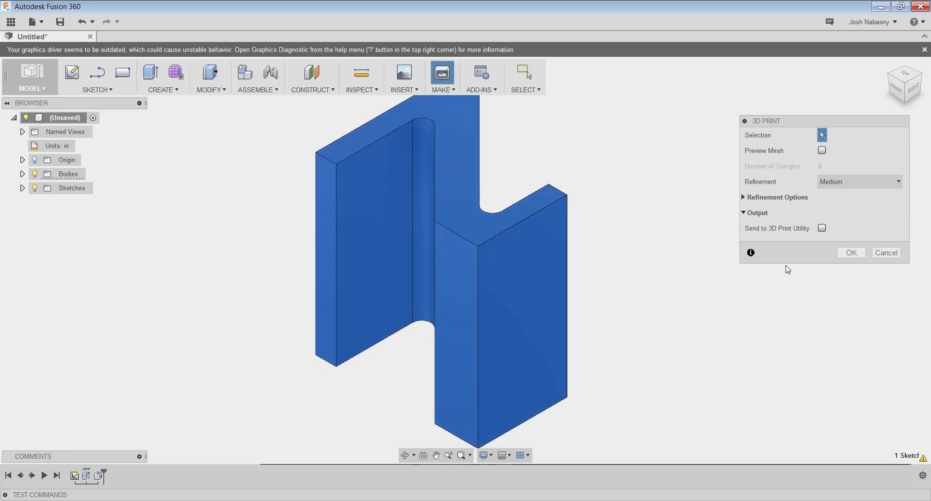
{"action": "left_click", "coordinate": [852, 253]}
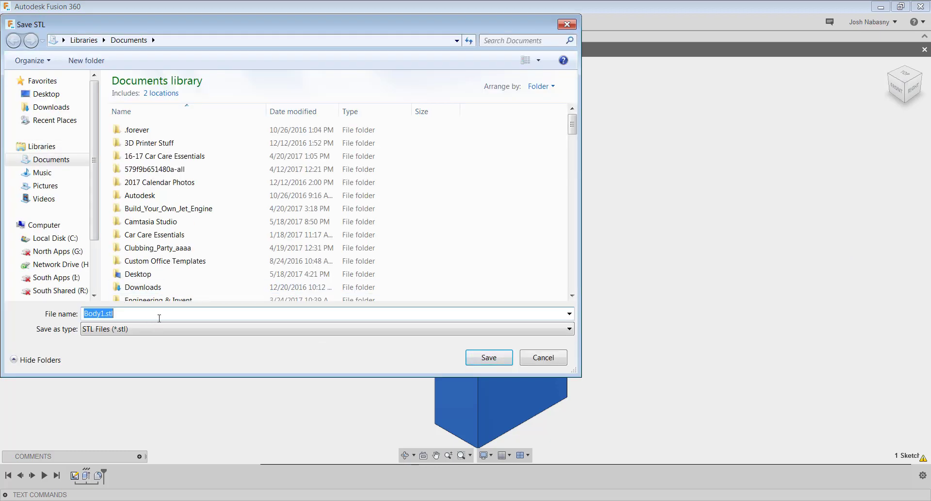
Step: Save the STL file as 'iPhone 6s Stand' in Documents
{"action": "type", "text": "Phone"}
{"action": "key", "text": "BackSpace"}
{"action": "key", "text": "BackSpace"}
{"action": "key", "text": "BackSpace"}
{"action": "key", "text": "BackSpace"}
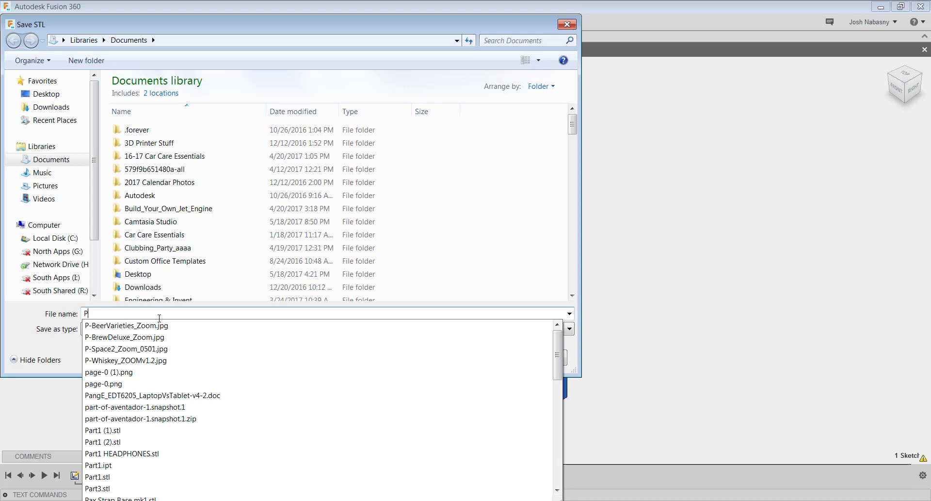
{"action": "key", "text": "BackSpace"}
{"action": "type", "text": "iPhone 6s Stand"}
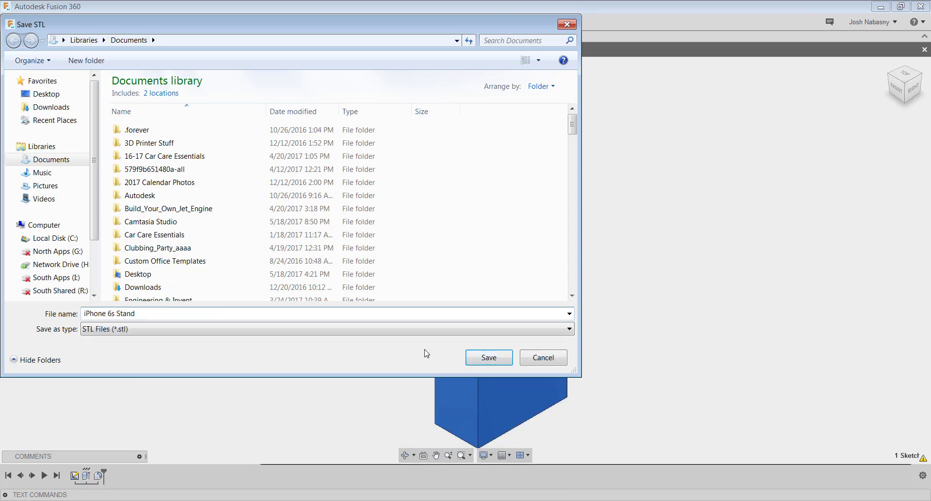
{"action": "left_click", "coordinate": [490, 358]}
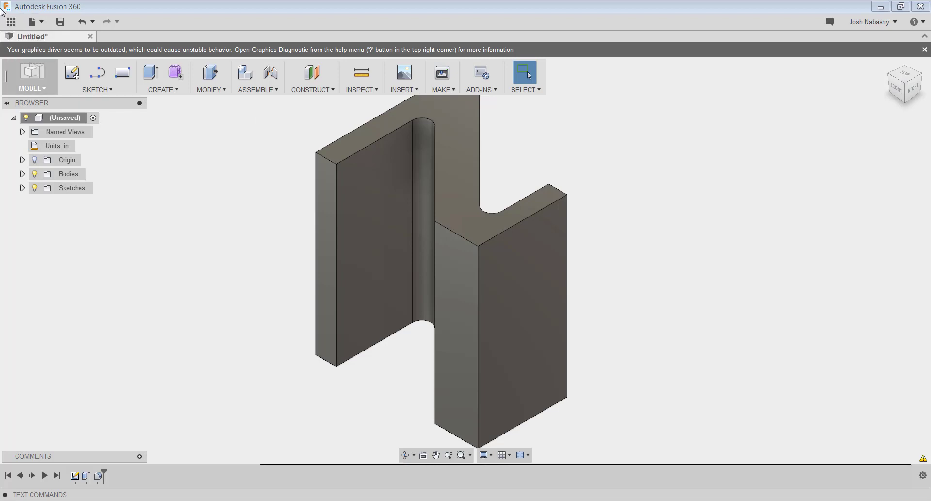
Step: Save the design to the cloud project as 'iPhone 6s Stand', creating version v1
{"action": "left_click", "coordinate": [61, 22]}
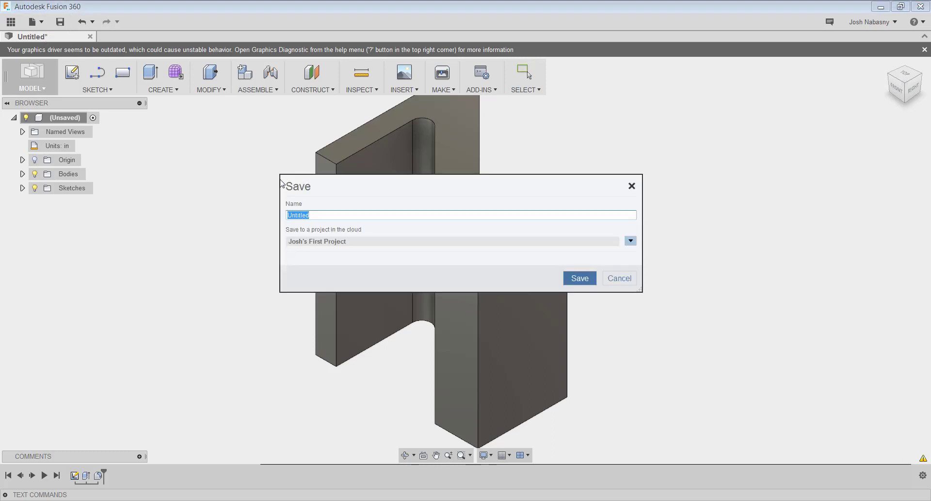
{"action": "type", "text": "iPhone 6s Stand"}
{"action": "left_click", "coordinate": [578, 286]}
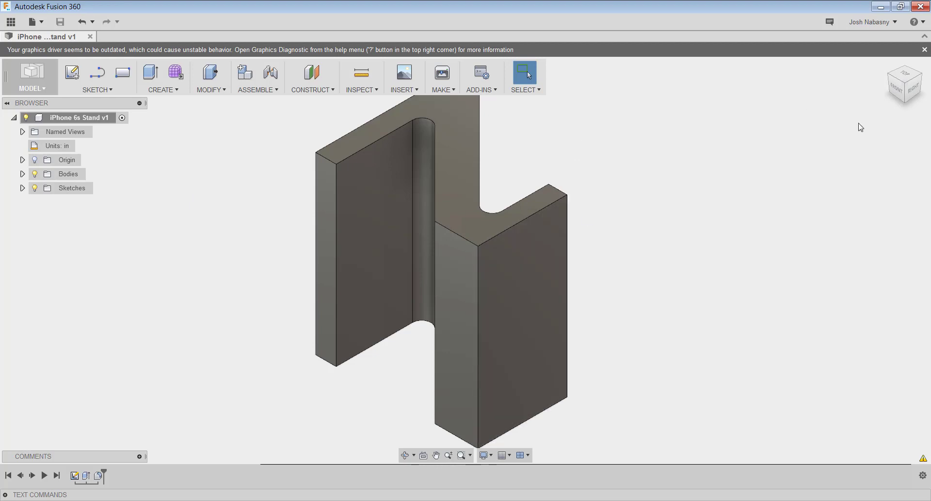
{"action": "mouse_move", "coordinate": [619, 300]}
{"action": "middle_mouse_down", "text": "shift"}
{"action": "mouse_move", "coordinate": [603, 272]}
{"action": "mouse_move", "coordinate": [439, 214]}
{"action": "mouse_move", "coordinate": [408, 243]}
{"action": "mouse_move", "coordinate": [521, 351]}
{"action": "mouse_move", "coordinate": [566, 318]}
{"action": "mouse_move", "coordinate": [576, 297]}
{"action": "mouse_move", "coordinate": [562, 345]}
{"action": "middle_mouse_up", "text": "shift"}
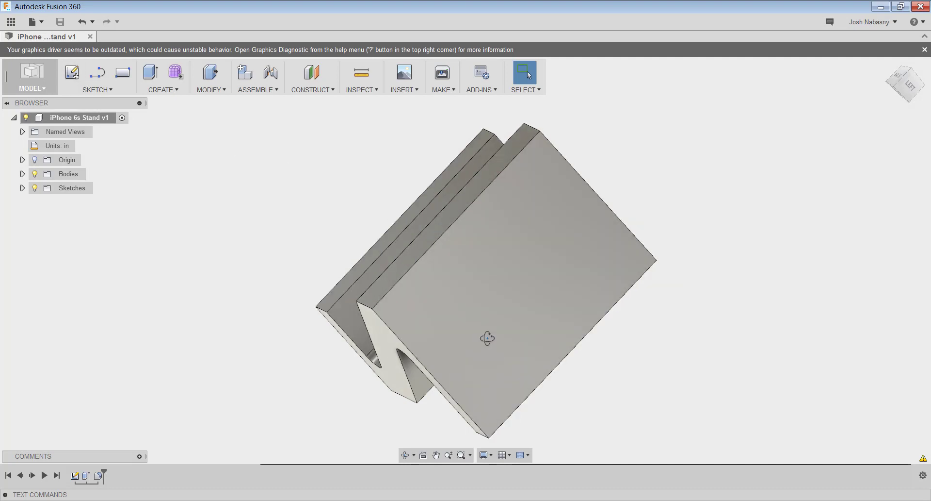
{"action": "middle_click_drag", "start_coordinate": [484, 333], "coordinate": [458, 328], "text": "shift"}
{"action": "key", "text": "Escape"}
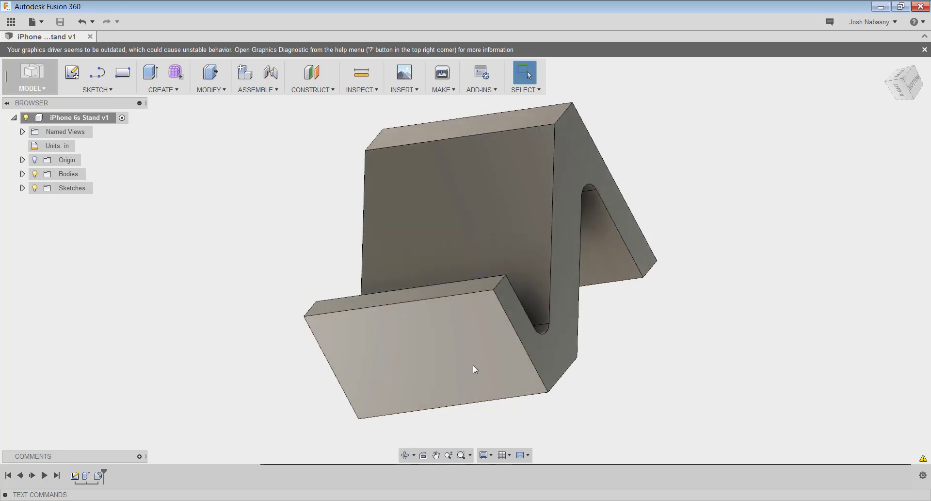